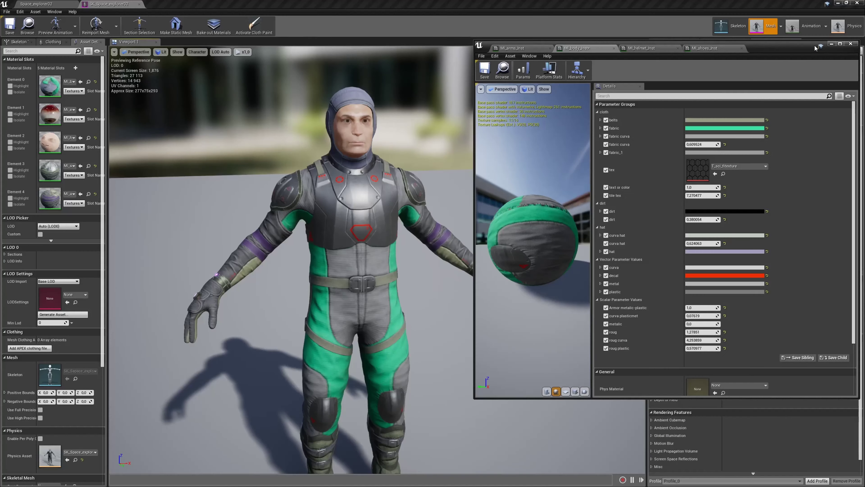
Step: Darken the suit's grey fabric colour to black in the suit material instance
drag(819, 8, 804, 48)
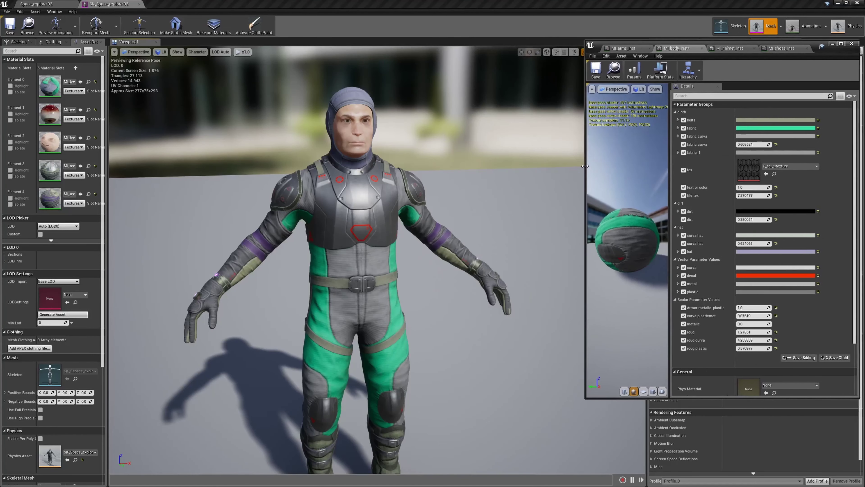
click(746, 120)
click(743, 128)
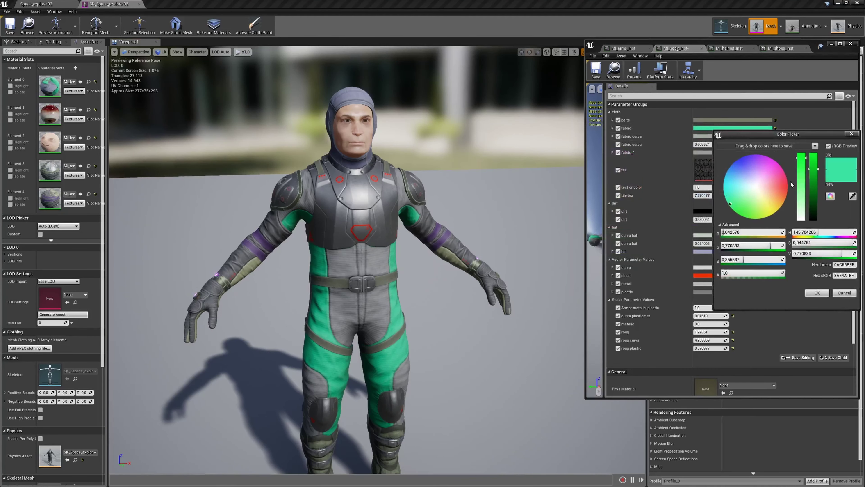
click(703, 152)
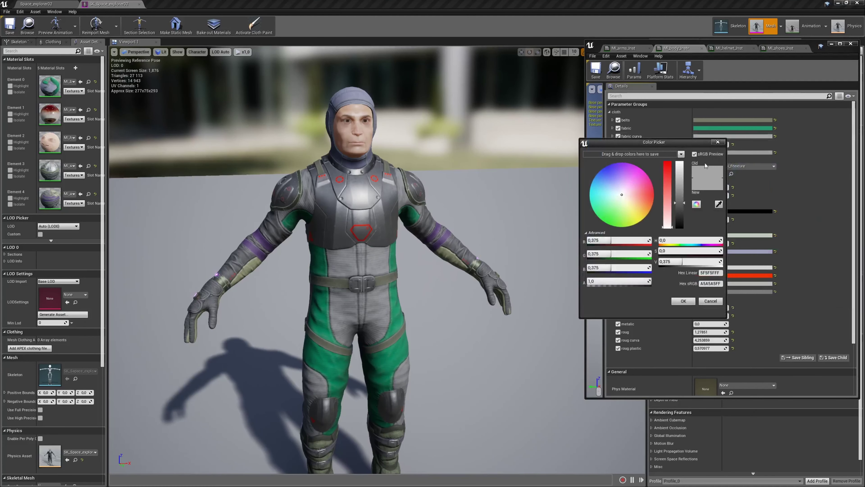
click(731, 145)
click(710, 153)
drag(807, 205, 807, 251)
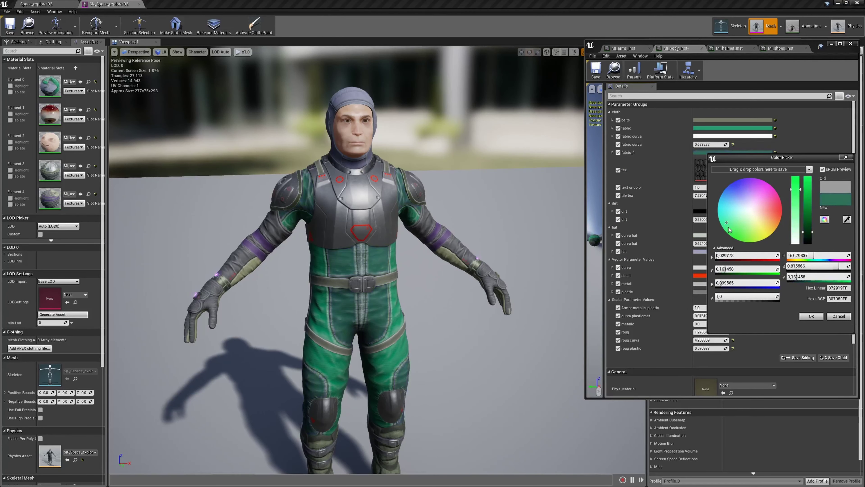
click(710, 152)
click(734, 155)
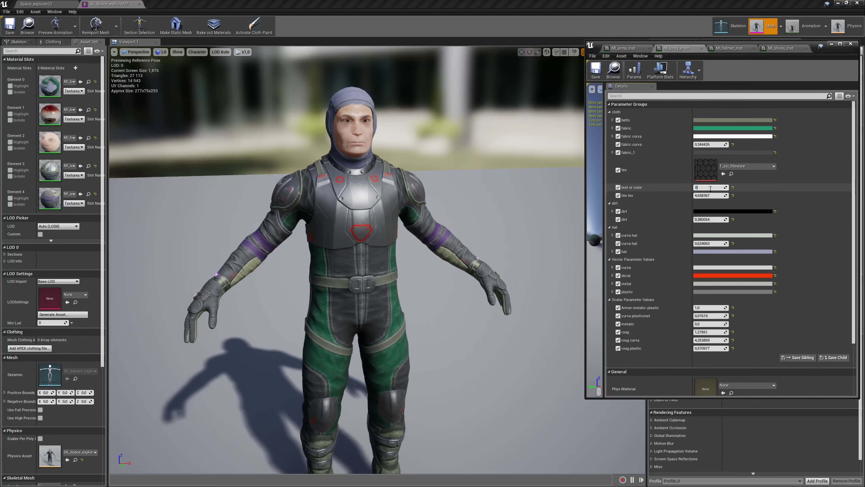
Step: Try T_shoes_BaseColor as the suit texture, undo it, and reset tile tex to default
click(746, 166)
click(716, 251)
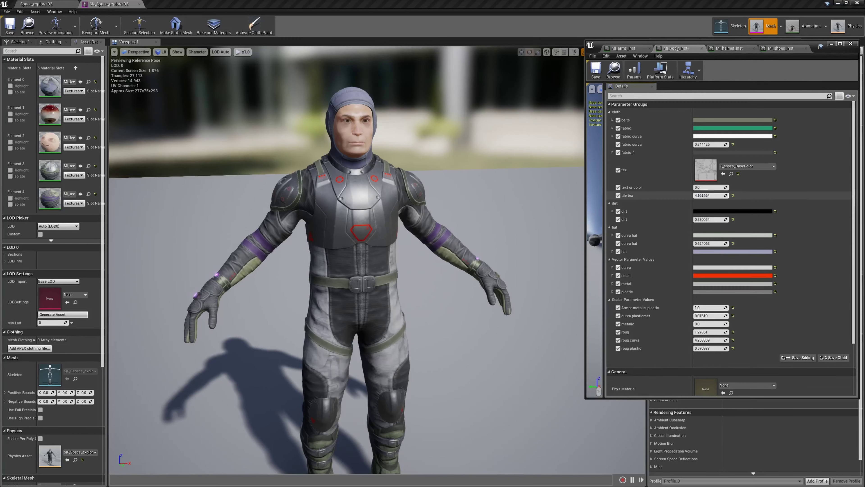
key(ctrl+z)
key(ctrl+z)
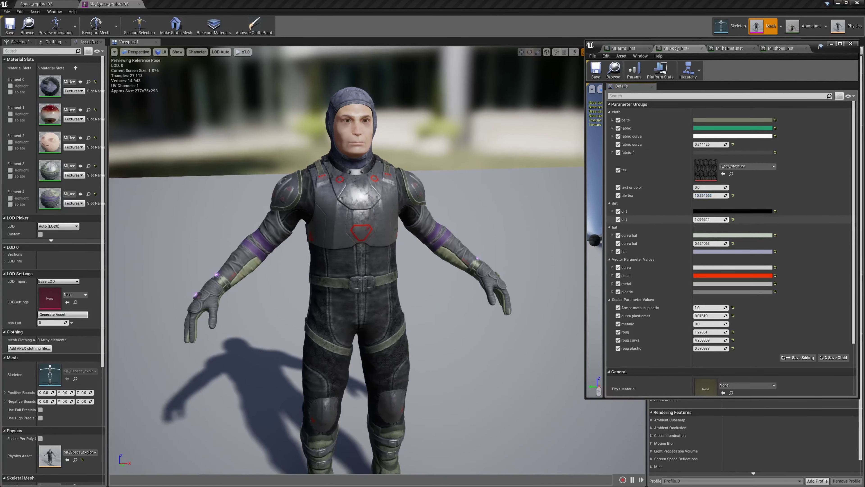
click(732, 195)
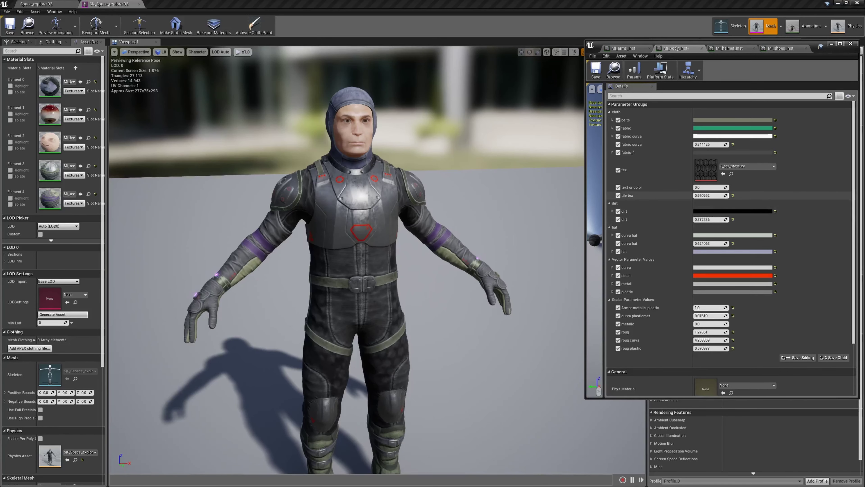
click(746, 268)
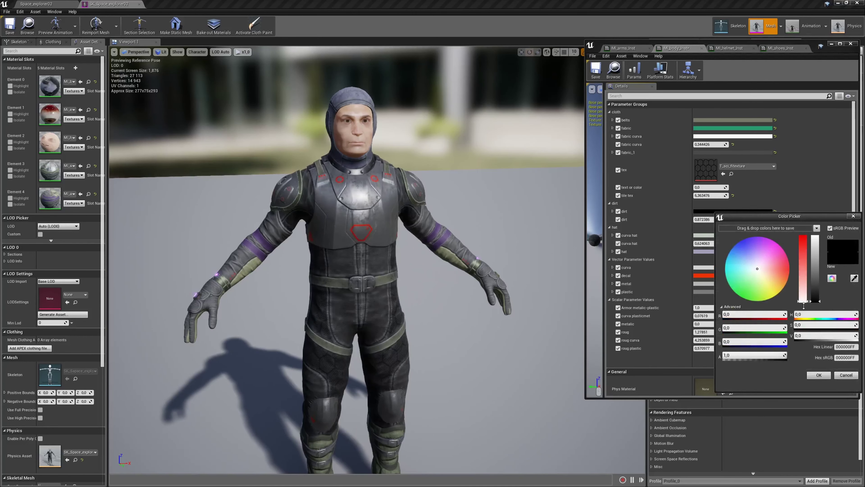
Step: Give the hood colour a pale green-grey tone
key(Escape)
scroll(346, 239, up, 3)
click(732, 251)
drag(698, 283, 699, 337)
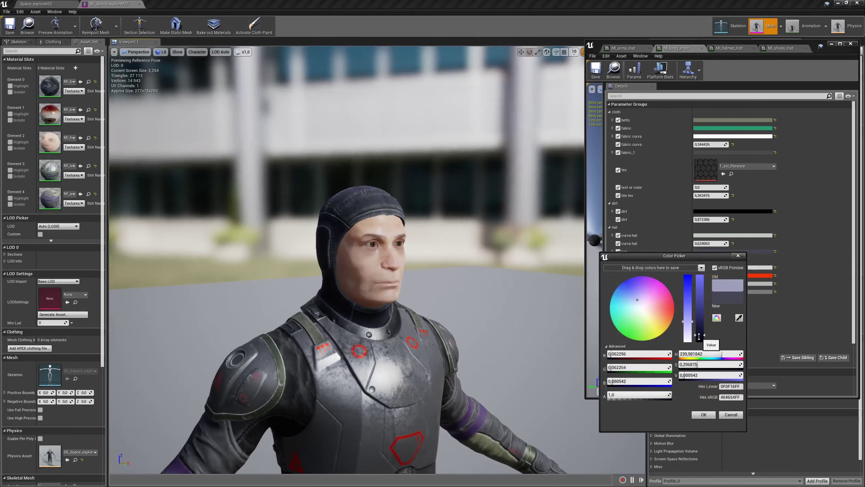
drag(666, 288, 645, 316)
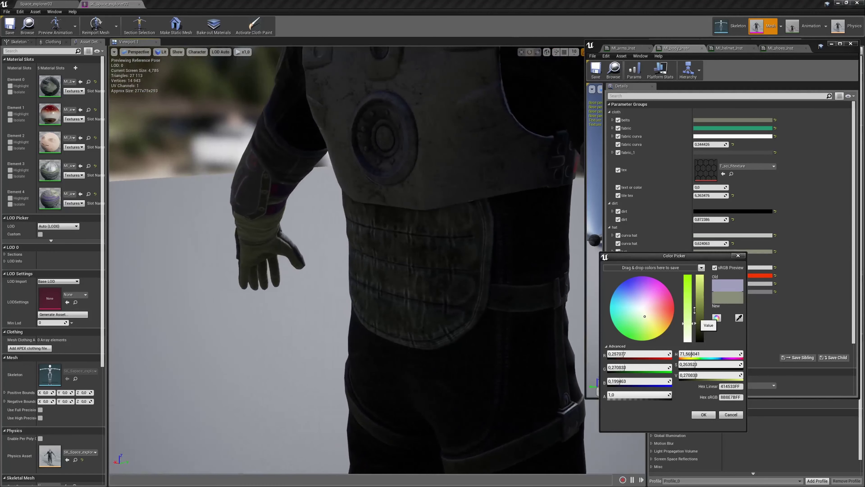
drag(699, 330, 699, 302)
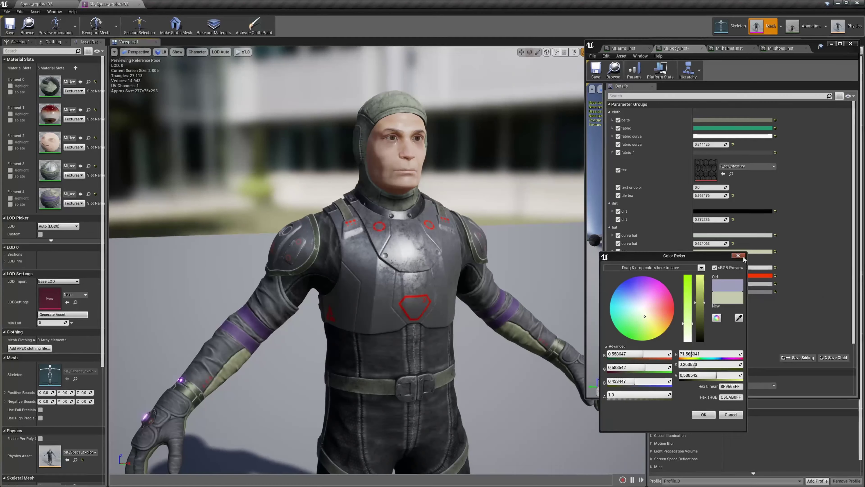
click(703, 414)
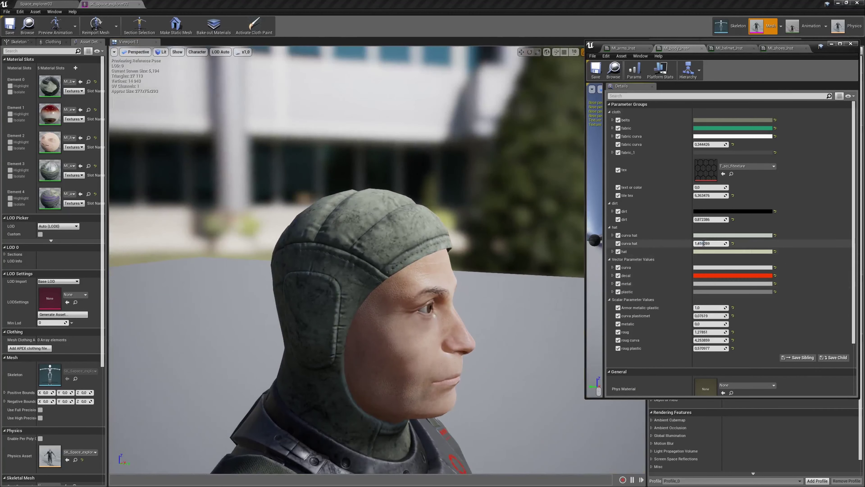
Step: Apply the curva hat colour and turn the red decal colour pale
click(732, 236)
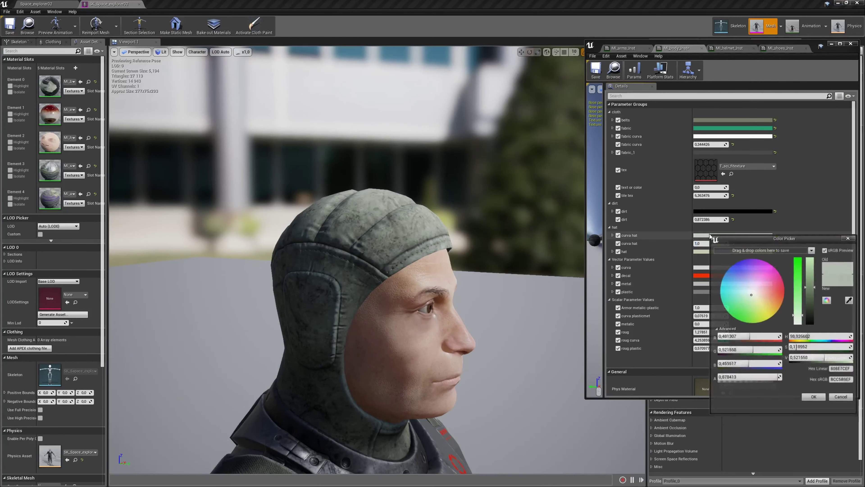
click(814, 397)
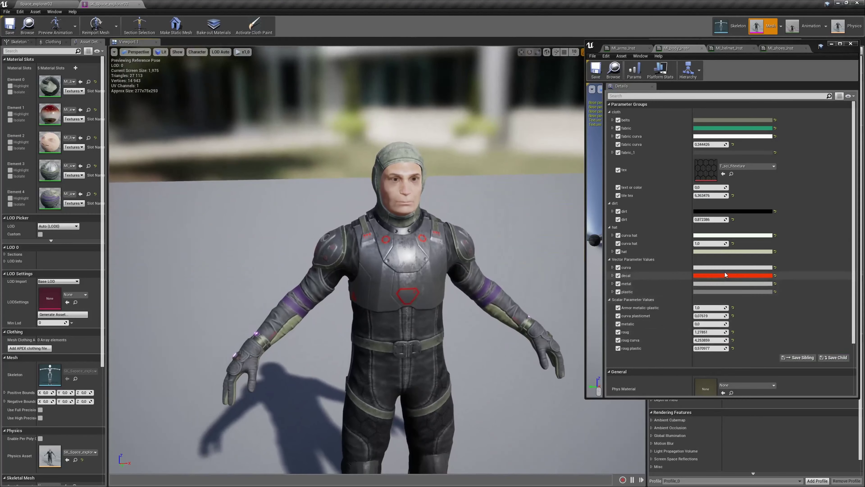
click(732, 275)
click(601, 328)
click(676, 439)
Step: Darken the metal colour nearly to black, set Armor metalic-plastic 0, reset dirt, roug plastic 5
click(732, 283)
drag(806, 327, 806, 374)
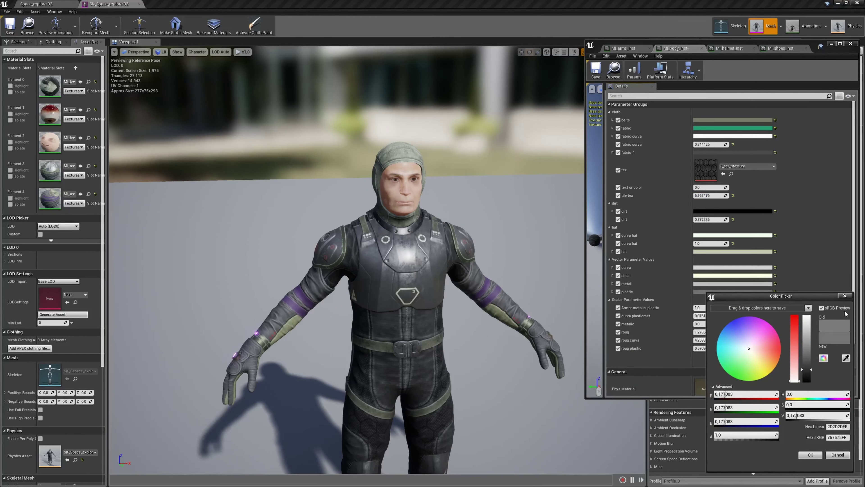
click(708, 308)
text(0)
key(Return)
key(Return)
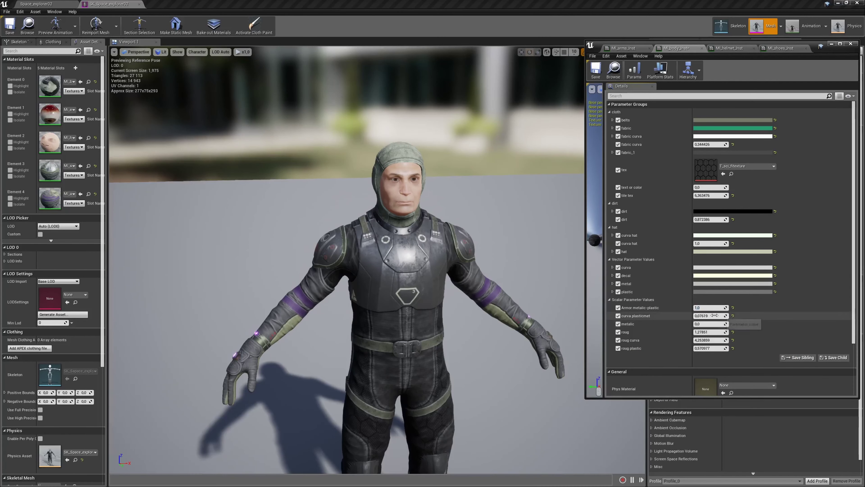
click(732, 220)
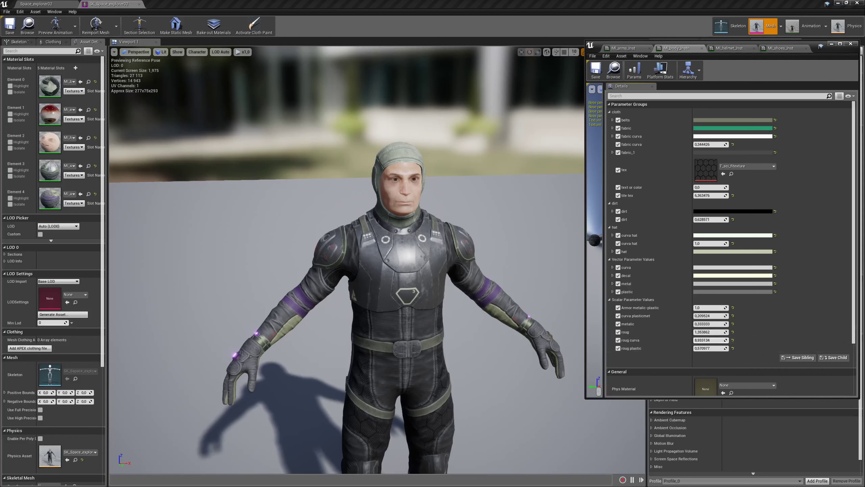
text(5)
key(Return)
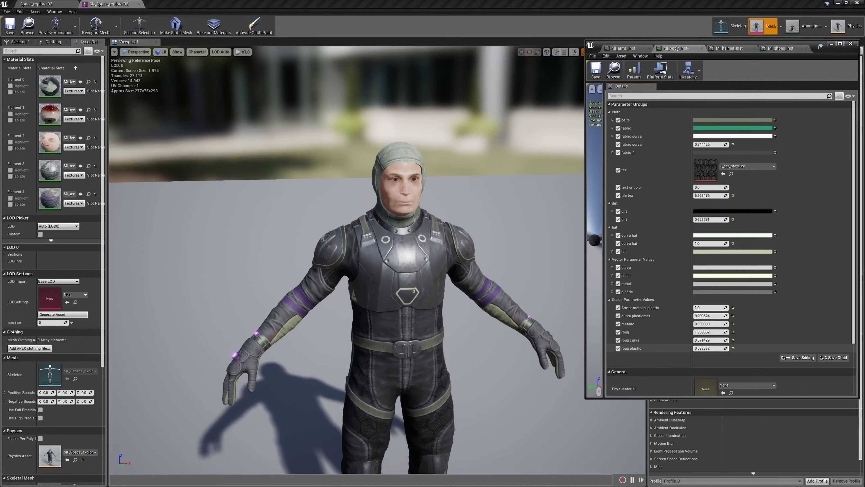
Step: In the arms material instance, change the purple arm colour to teal
click(625, 49)
click(783, 224)
click(650, 183)
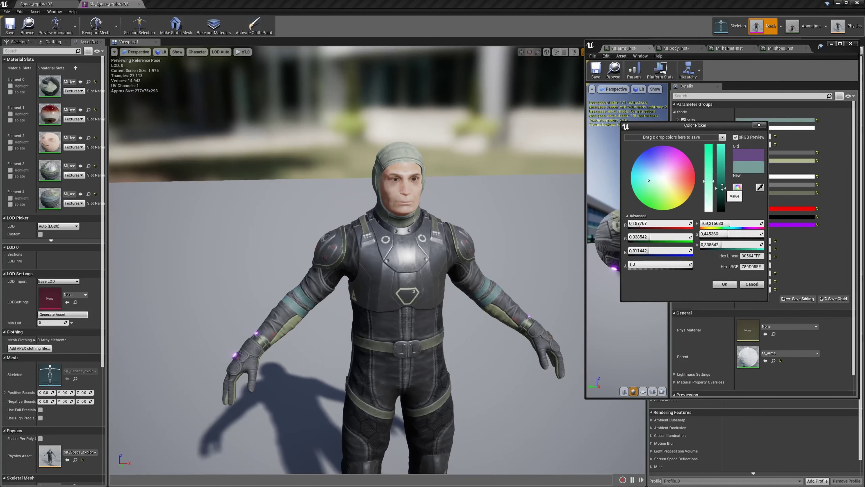
Step: Apply the teal arm colour and tint the curva colour cream
click(725, 284)
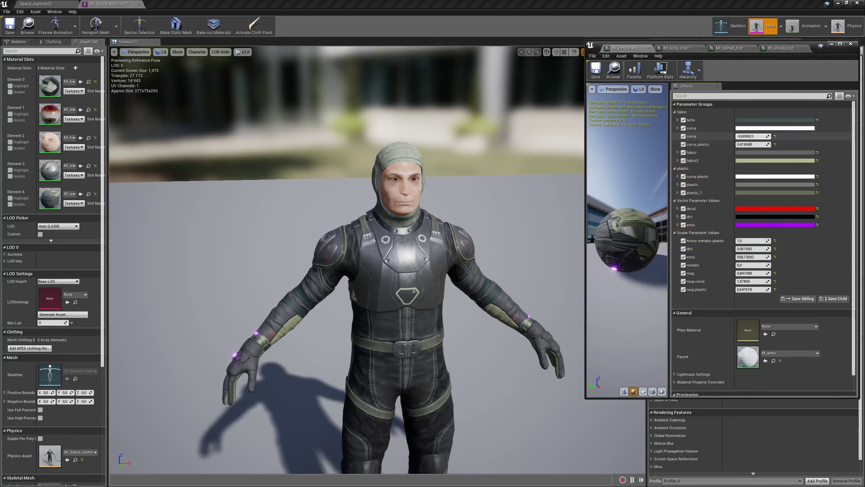
click(775, 128)
drag(708, 156, 708, 178)
click(725, 284)
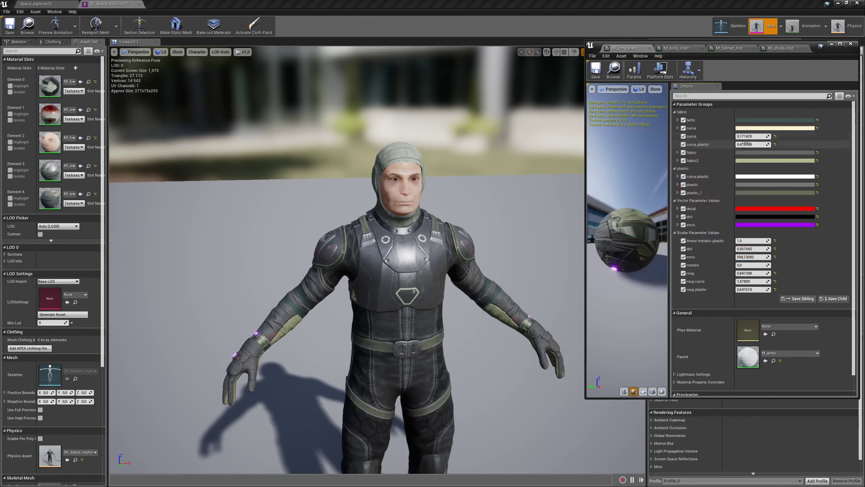
Step: Try a red fabric tint and discard it, leaving fabric2 and plastic colours unchanged
click(775, 153)
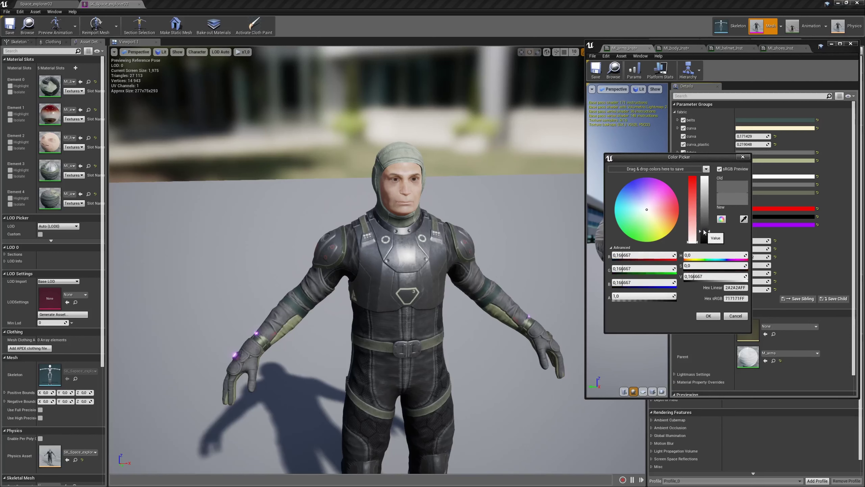
click(659, 196)
click(740, 160)
click(750, 159)
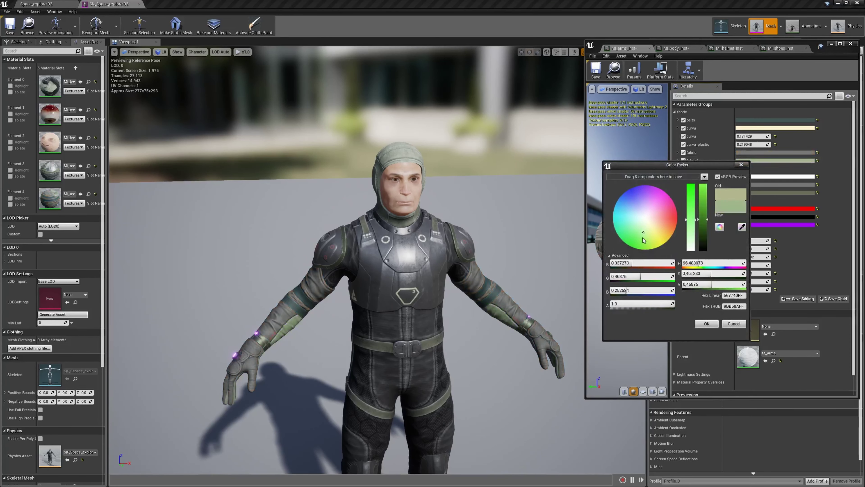
click(741, 165)
click(767, 185)
click(754, 193)
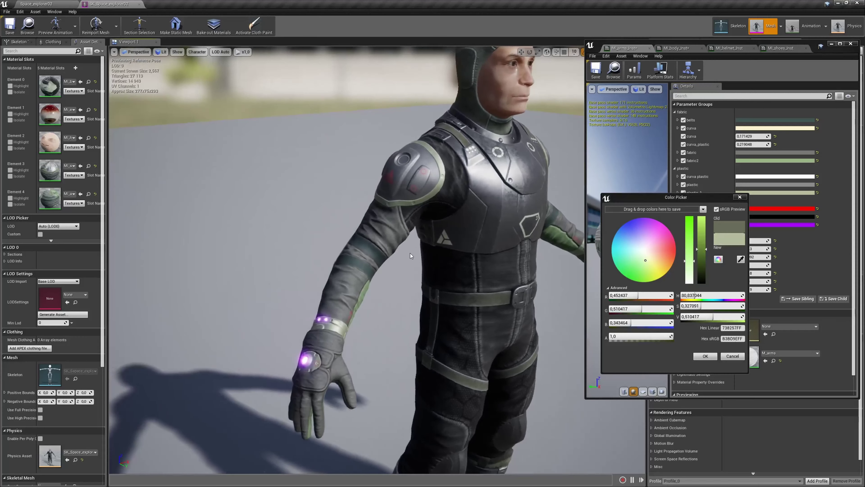
Step: Make the decal colour pale, the emis glow magenta, and raise dirt to about 1.0
click(776, 208)
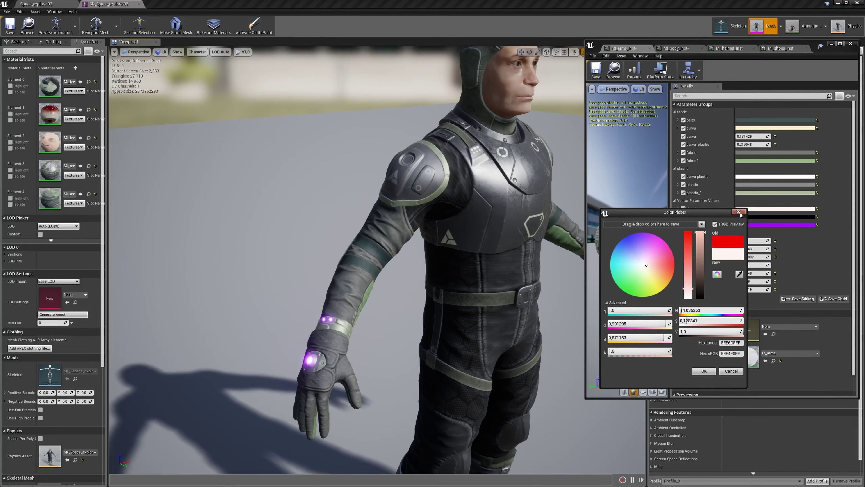
click(739, 212)
click(770, 224)
click(760, 241)
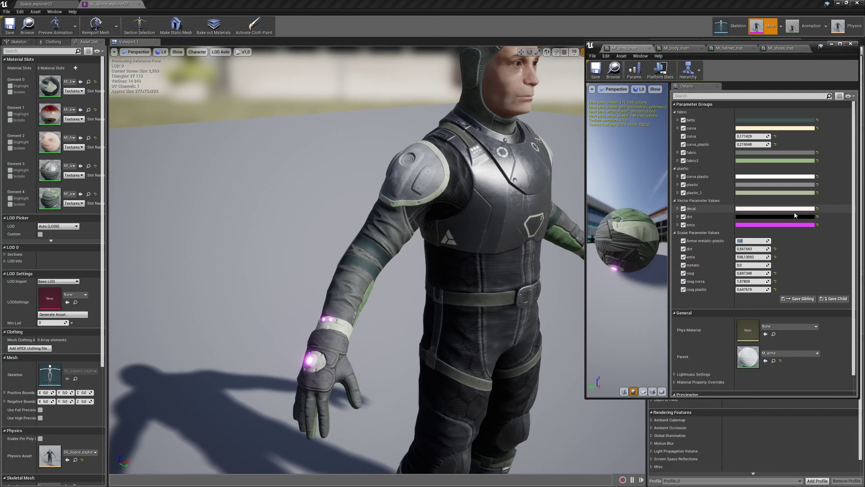
drag(749, 250, 765, 250)
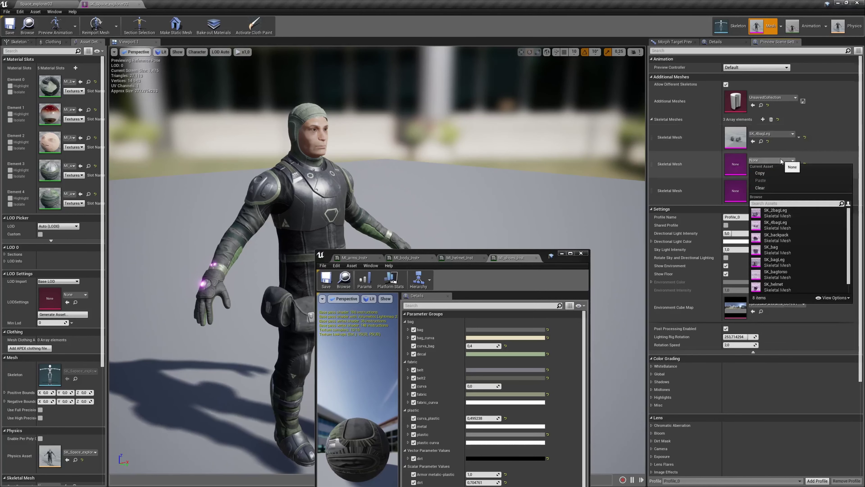
Step: Add SK_backpack to the empty Skeletal Mesh slot in Additional Meshes
click(771, 213)
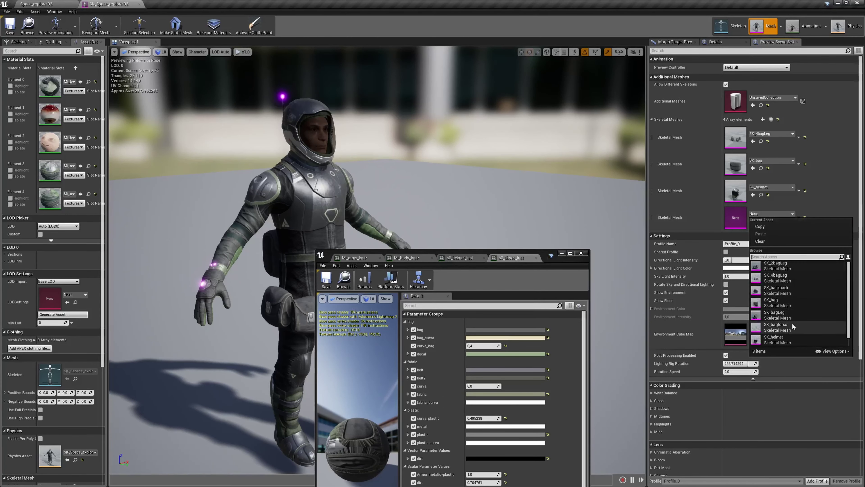
click(776, 290)
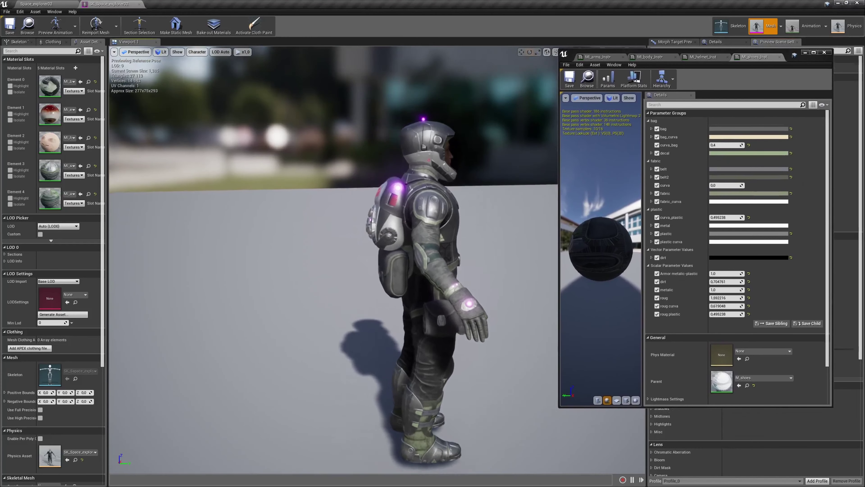
Step: Lower curva_bag to darken the backpack, leaving the bag colours unchanged
click(748, 128)
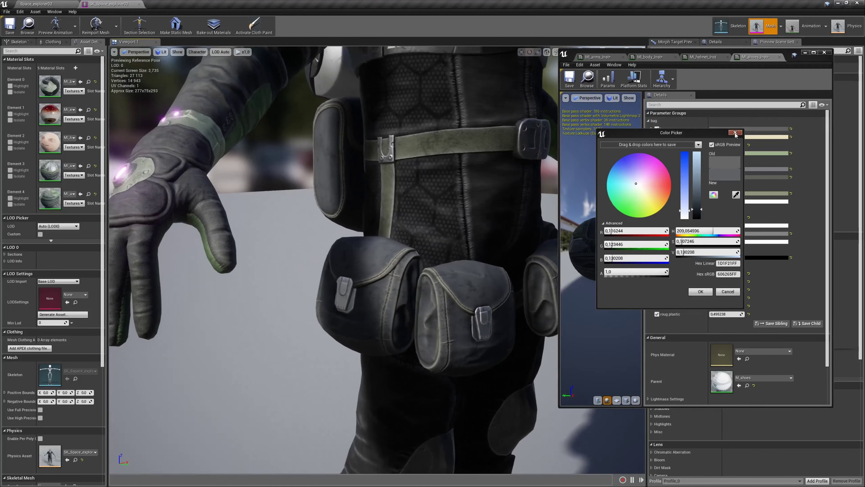
click(700, 291)
drag(725, 145, 715, 145)
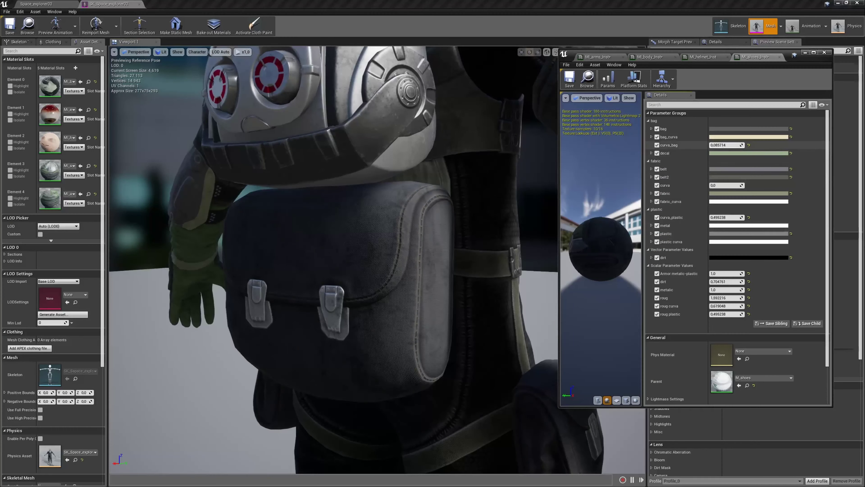
click(736, 137)
click(725, 142)
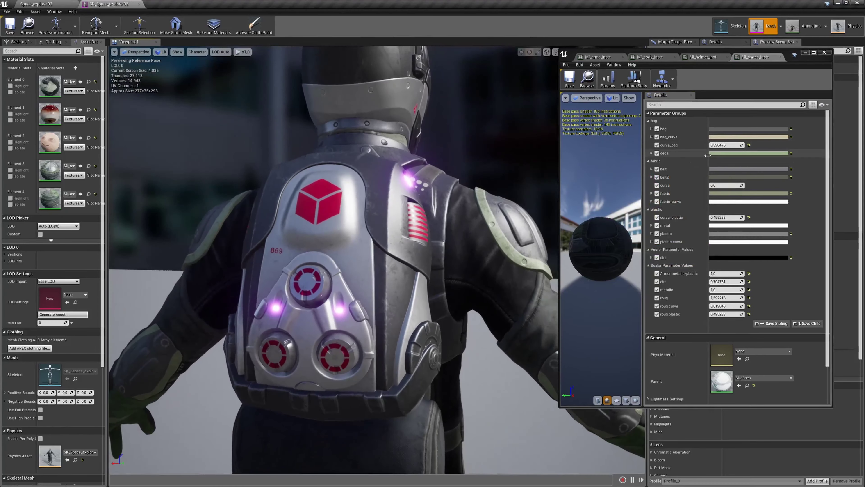
Step: Change the green decal colour to a darker purplish-pink tone
click(749, 153)
drag(814, 208, 814, 239)
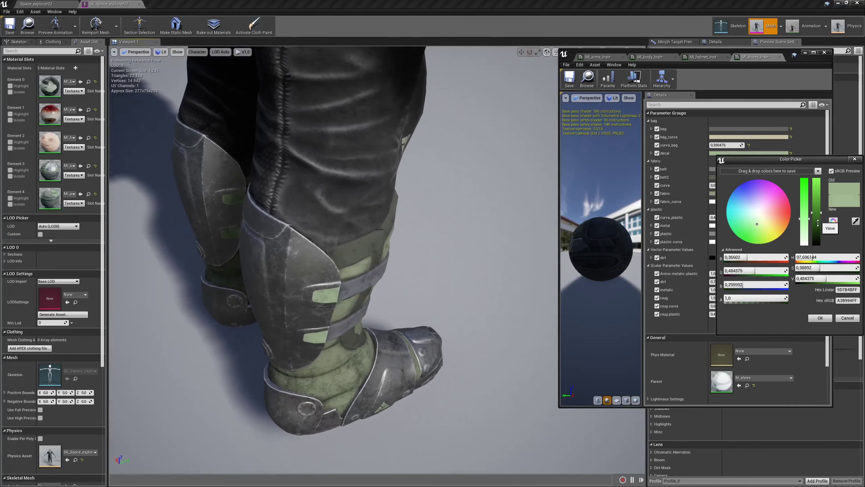
drag(812, 193, 812, 219)
click(753, 184)
Step: Shift the boot fabric colour to a greener hue
click(820, 317)
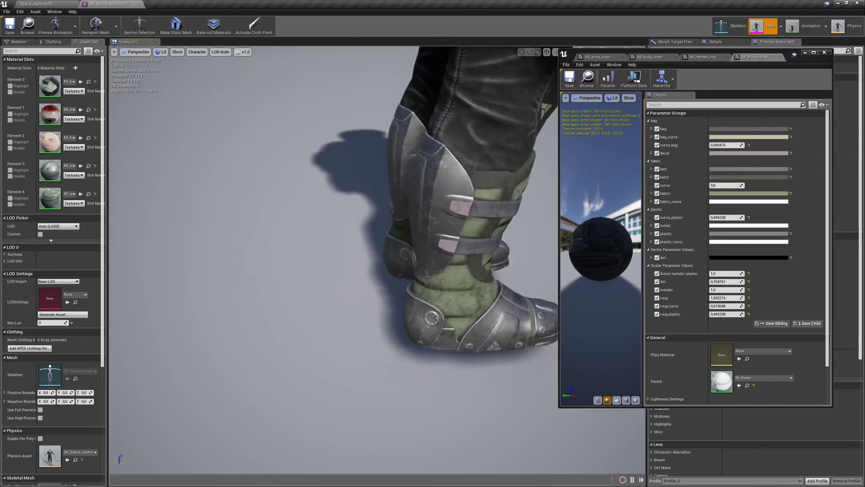
click(750, 169)
click(750, 177)
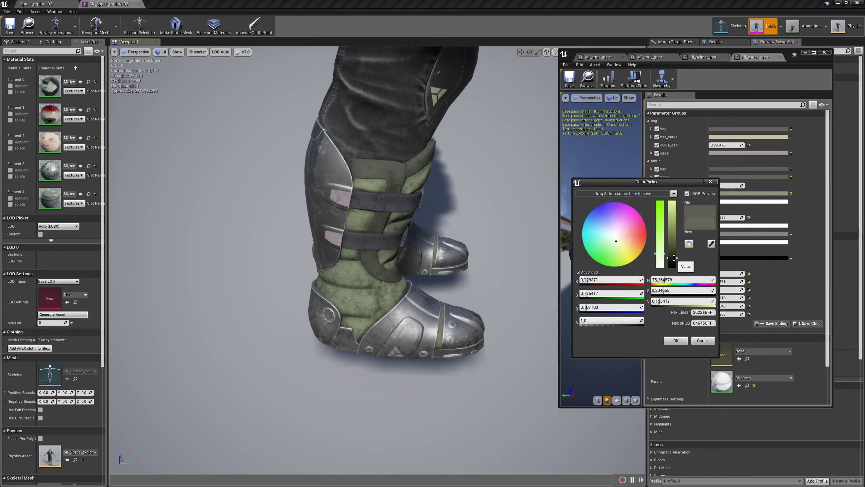
click(753, 193)
mouse_move(613, 245)
mouse_down()
mouse_move(636, 272)
mouse_move(609, 269)
mouse_up()
click(713, 212)
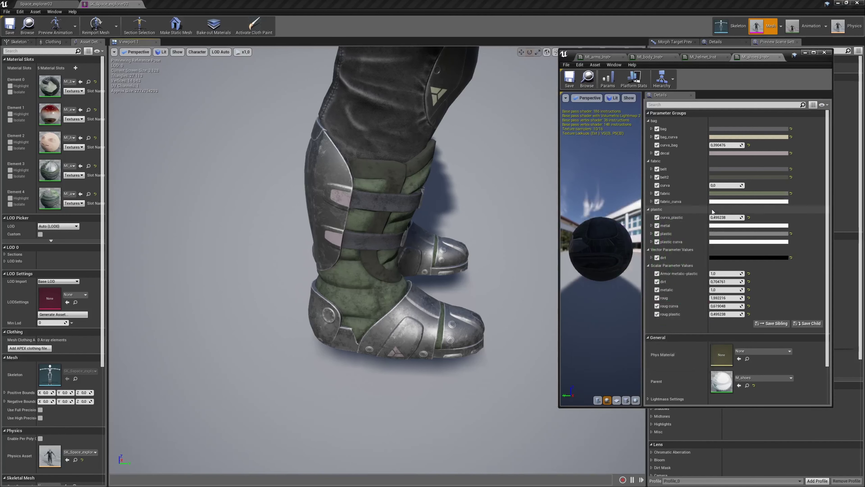
Step: Set dirt to 0 and lower the plastic roughness to about 0.48
click(748, 281)
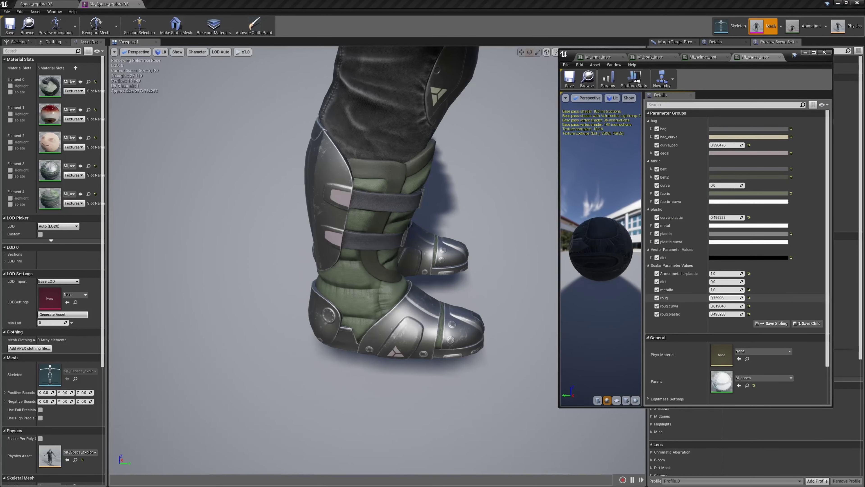
drag(725, 314, 719, 314)
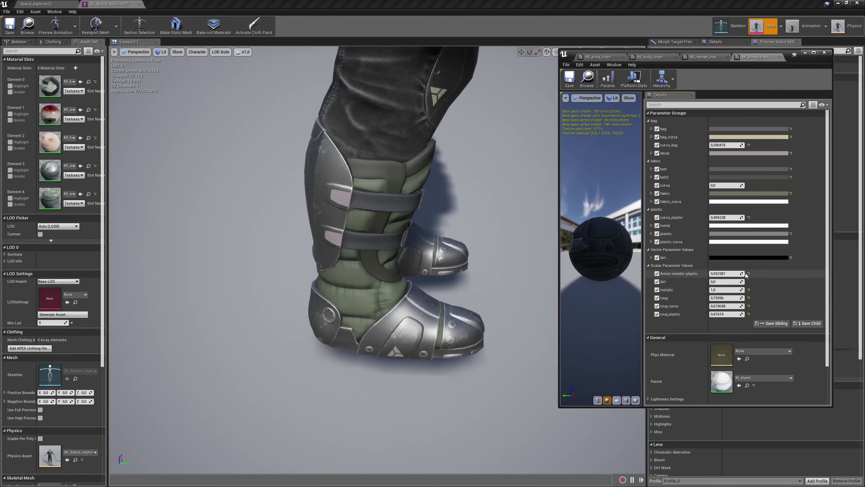
click(748, 234)
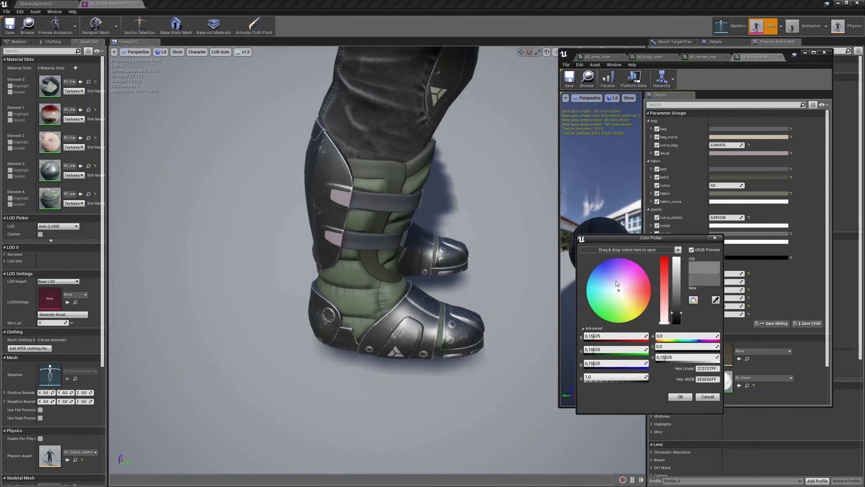
click(681, 396)
Step: Keep the metal colour white, raise curva_plastic, and bring dirt back to about 0.57
click(749, 225)
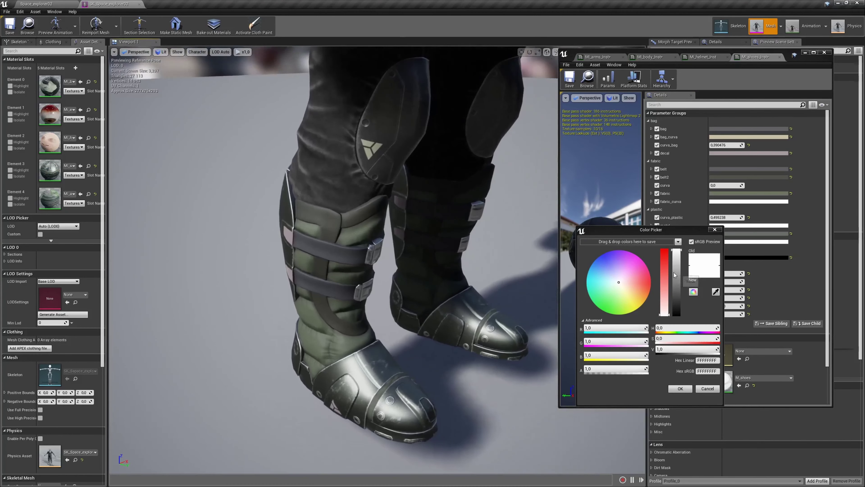
click(591, 300)
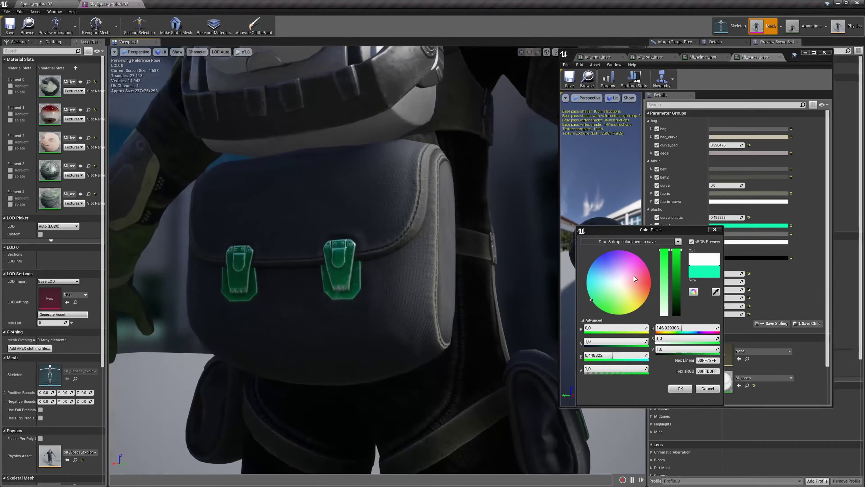
drag(634, 279, 618, 282)
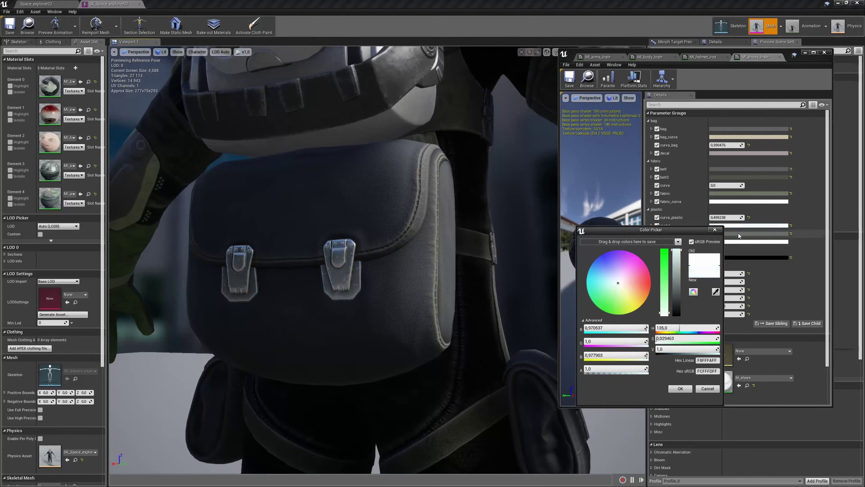
click(680, 388)
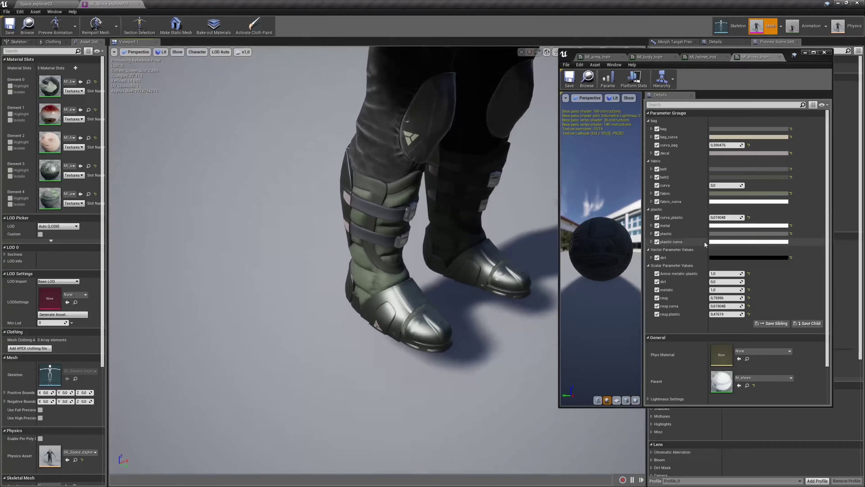
drag(725, 217, 732, 217)
drag(728, 283, 746, 283)
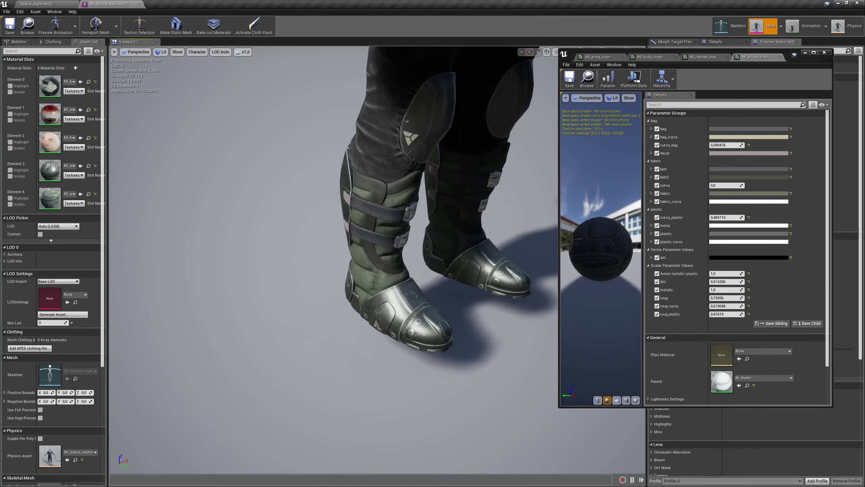
Step: In MI_helmet_Inst, change the helmet decal colour to teal
click(703, 57)
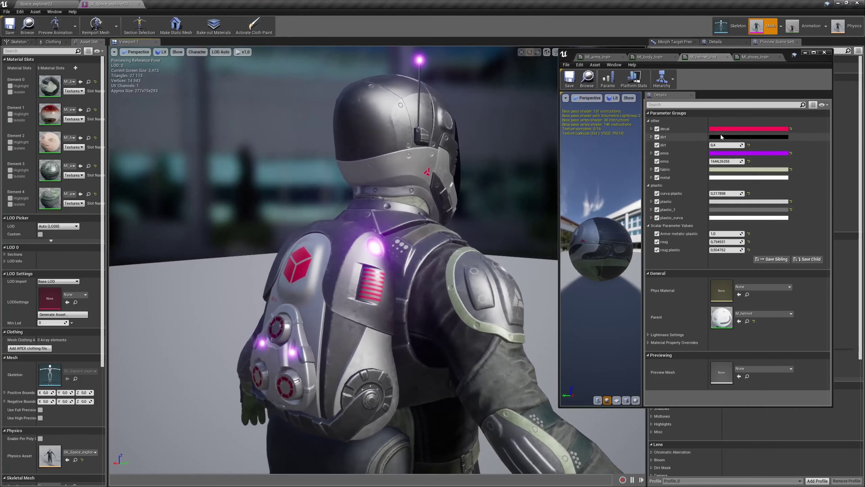
click(721, 129)
drag(680, 153, 680, 182)
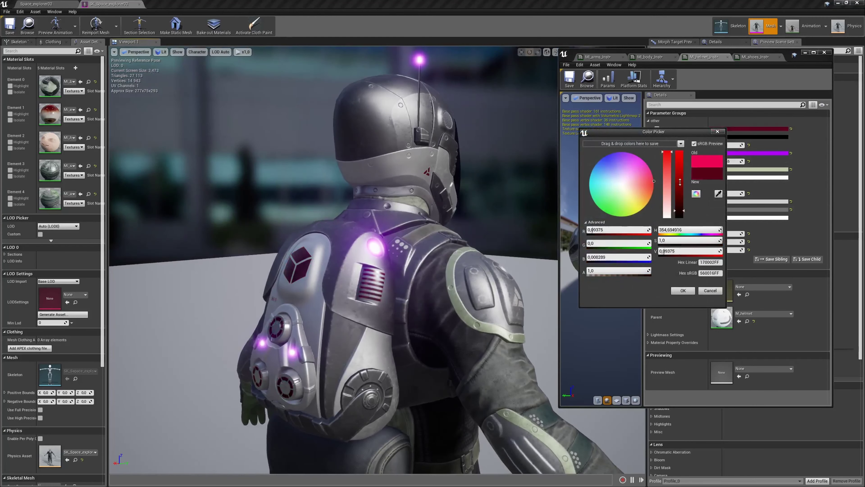
click(718, 145)
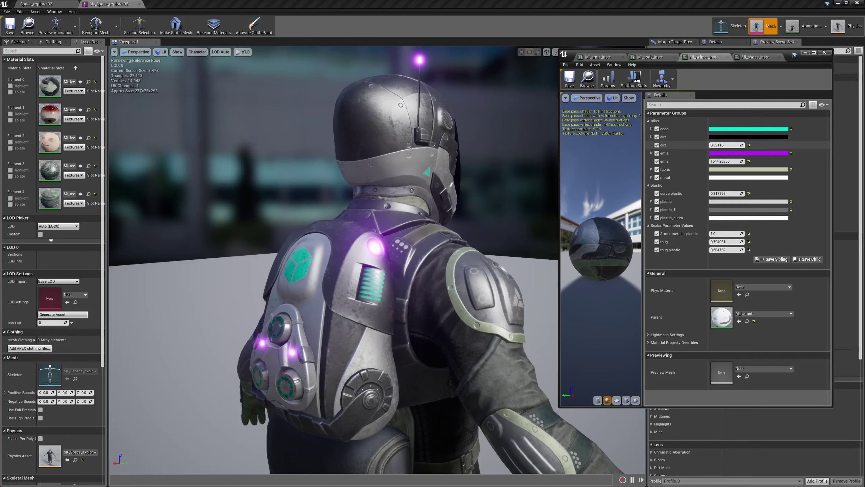
Step: Lower the emis strength and give the helmet fabric a pale green tint
click(717, 153)
drag(726, 161, 718, 161)
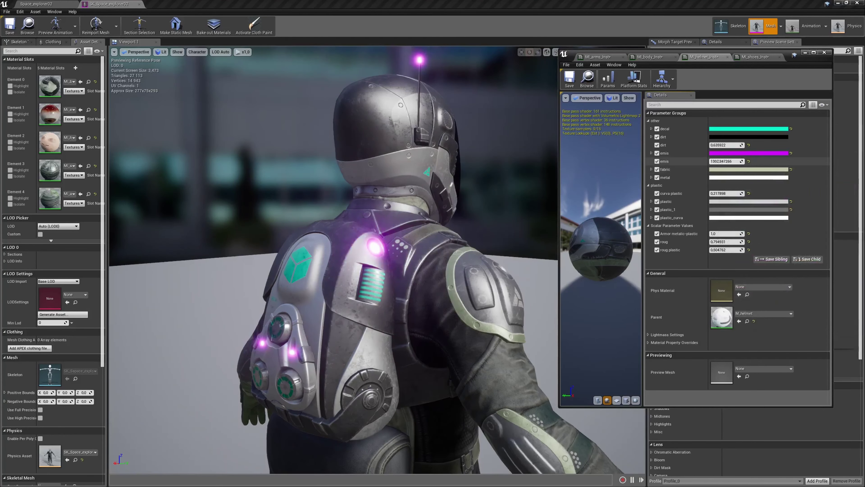
click(749, 169)
click(609, 236)
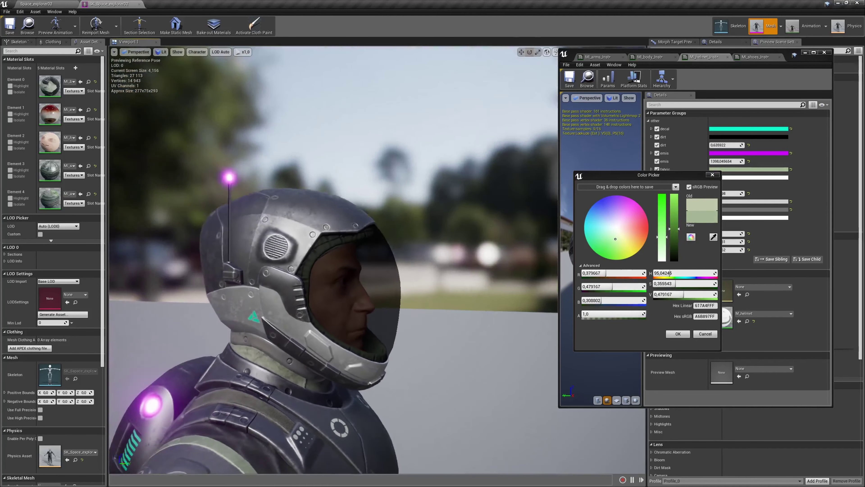
click(749, 177)
Step: Leave metal and plastic colours unchanged and lower the helmet plastic roughness to about 0.64
click(749, 177)
click(727, 194)
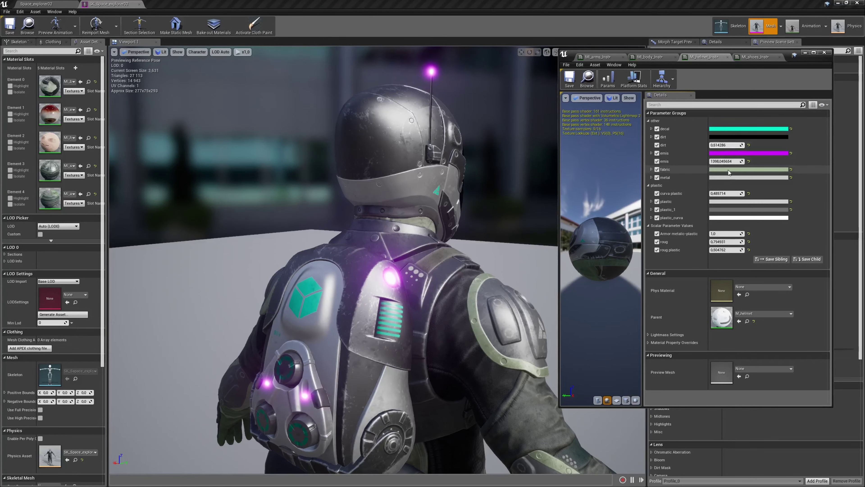
click(730, 201)
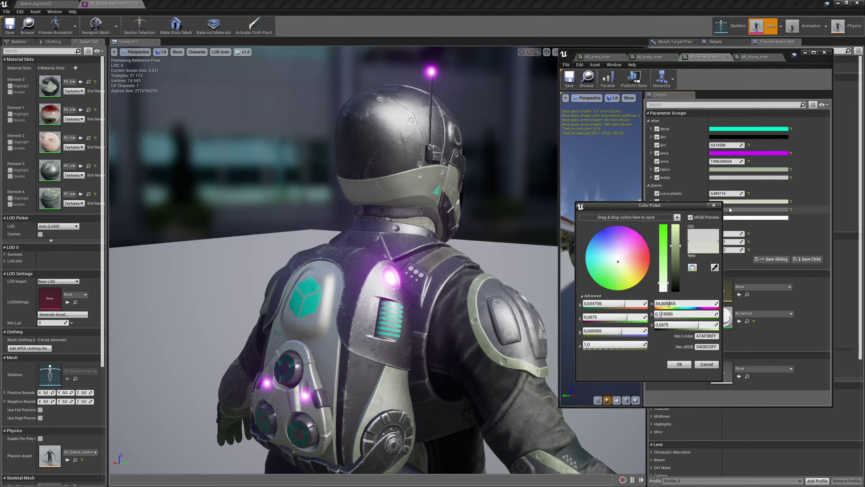
key(Escape)
click(754, 210)
key(Escape)
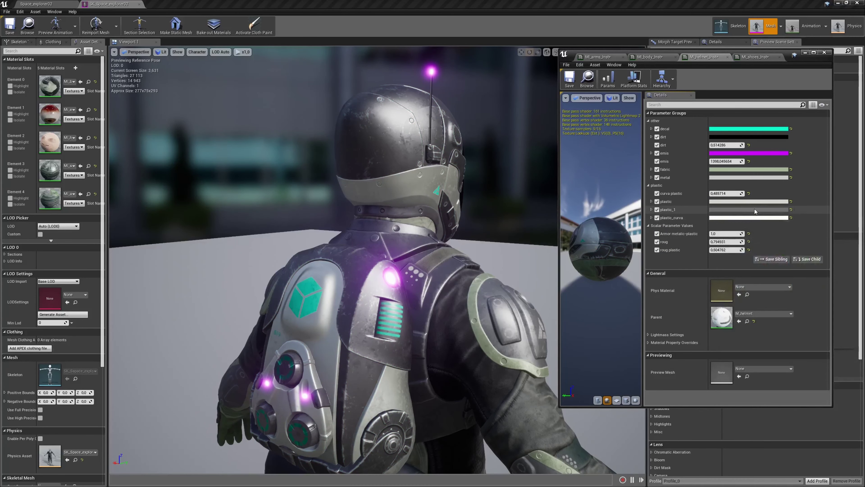
click(727, 218)
key(Escape)
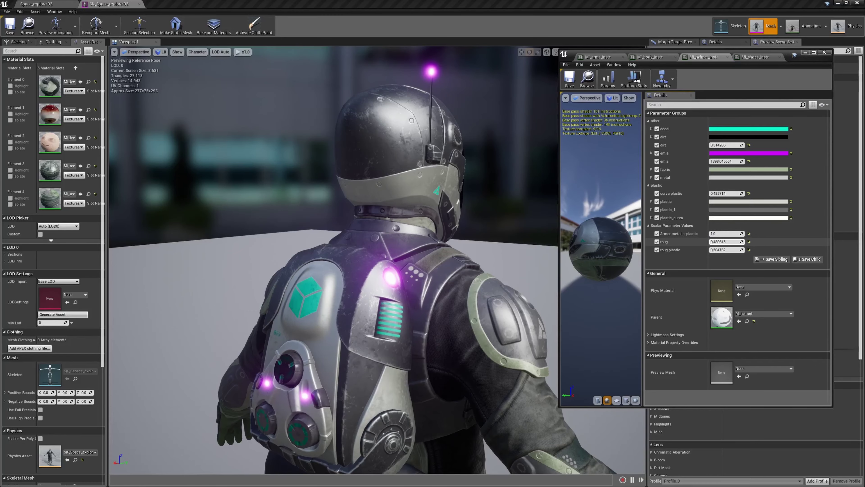
drag(726, 249, 749, 229)
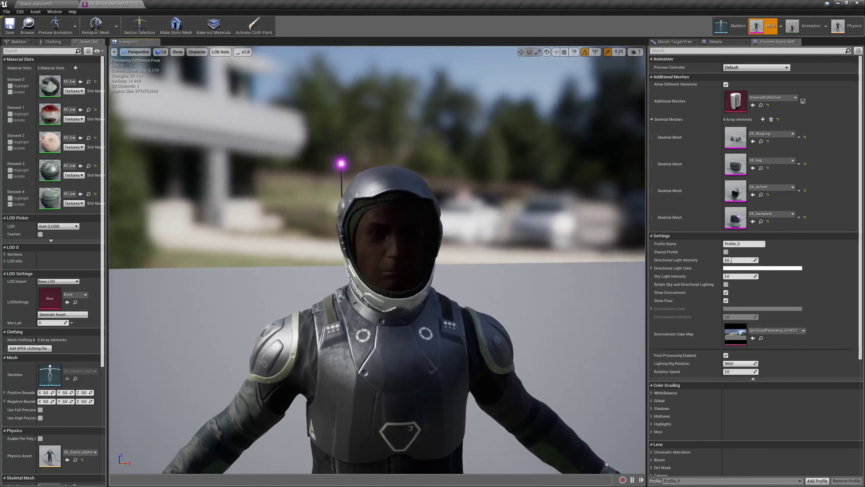
Step: Replace SK_helmet with SK_bagLeg, preview anim_testMorph, and show the morph target weights
click(772, 186)
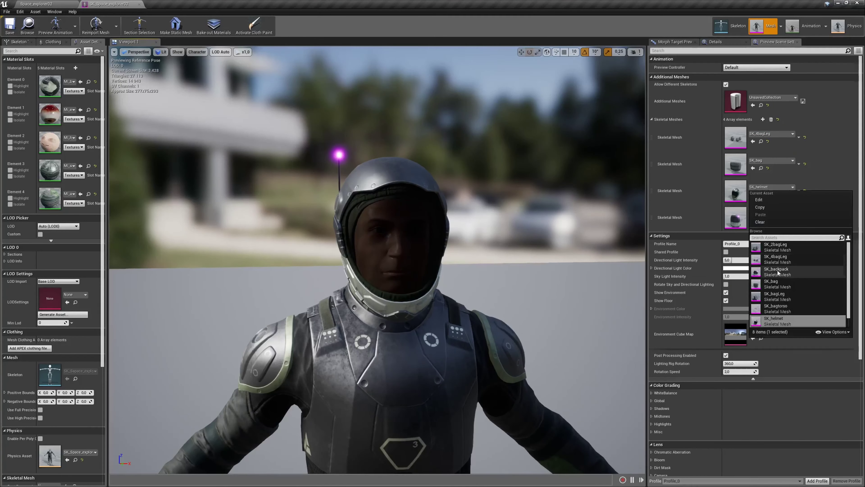
click(786, 299)
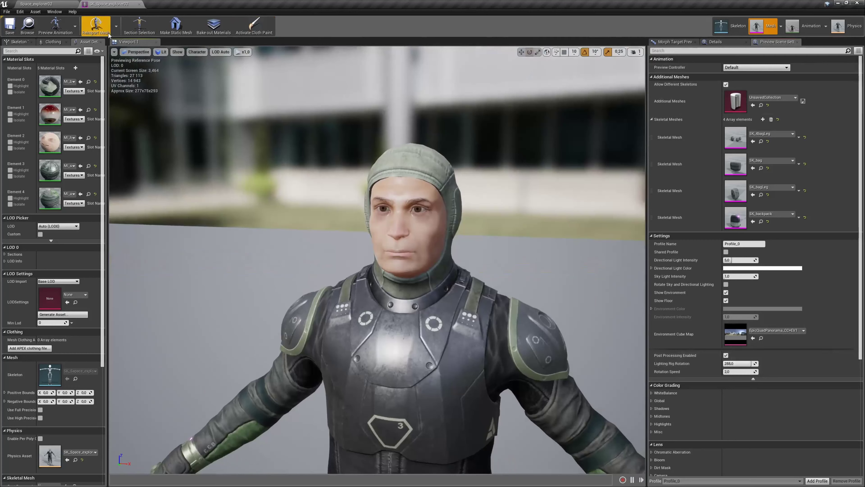
click(64, 28)
click(70, 52)
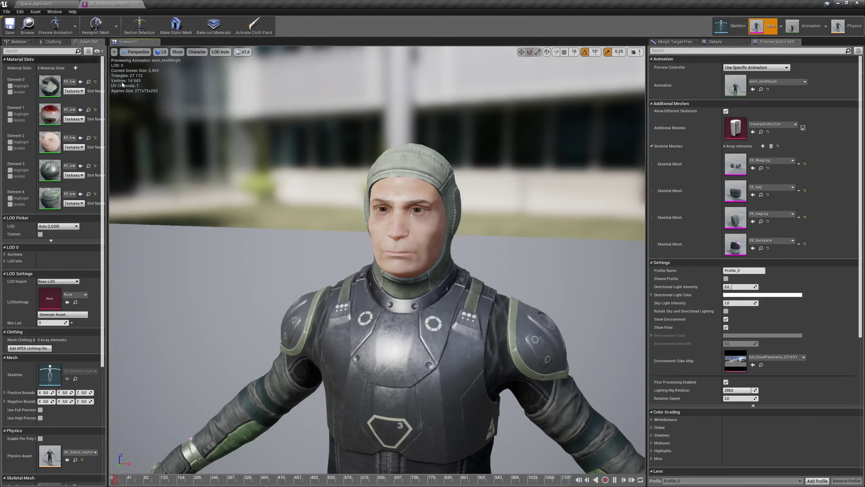
click(669, 43)
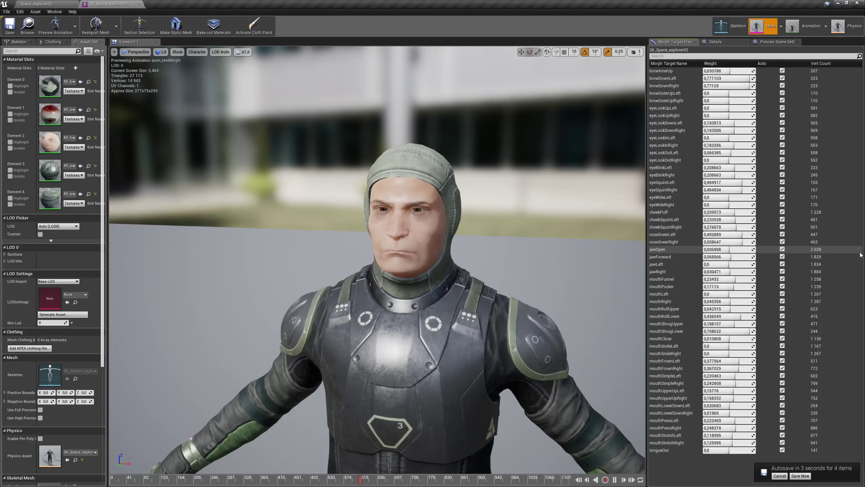
Step: Put SK_helmet in the third Skeletal Mesh slot, then return to the Space_explorer02 level
click(776, 42)
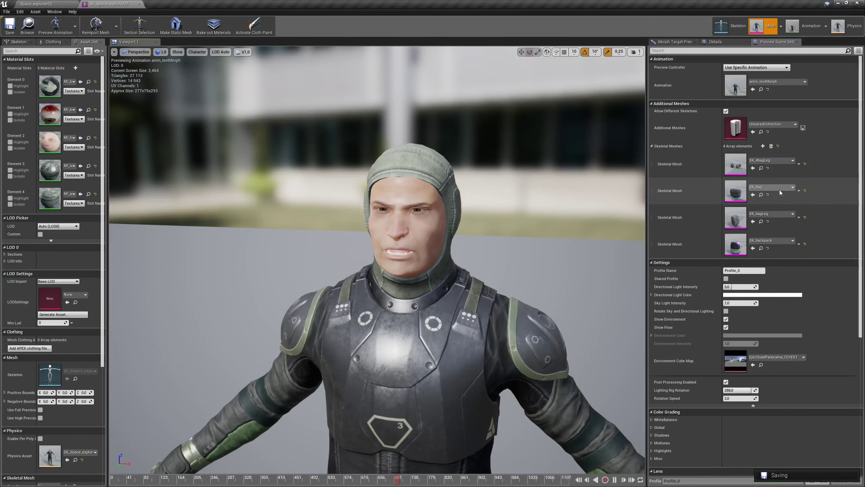
click(777, 214)
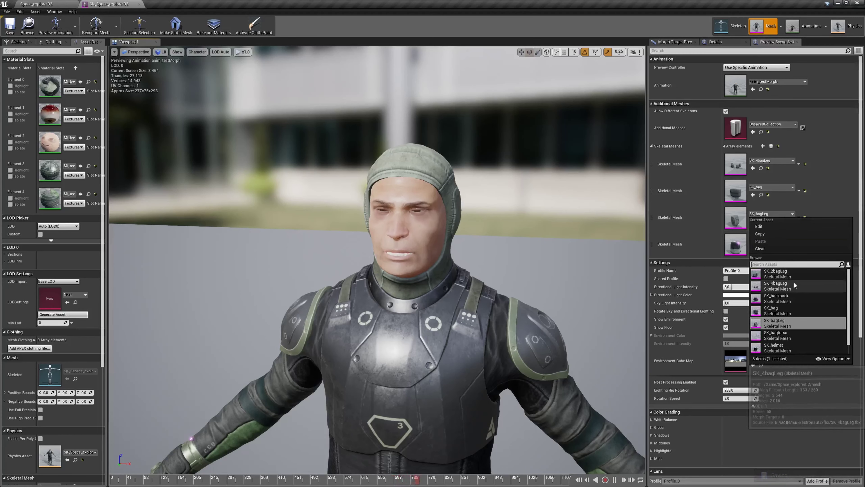
click(784, 337)
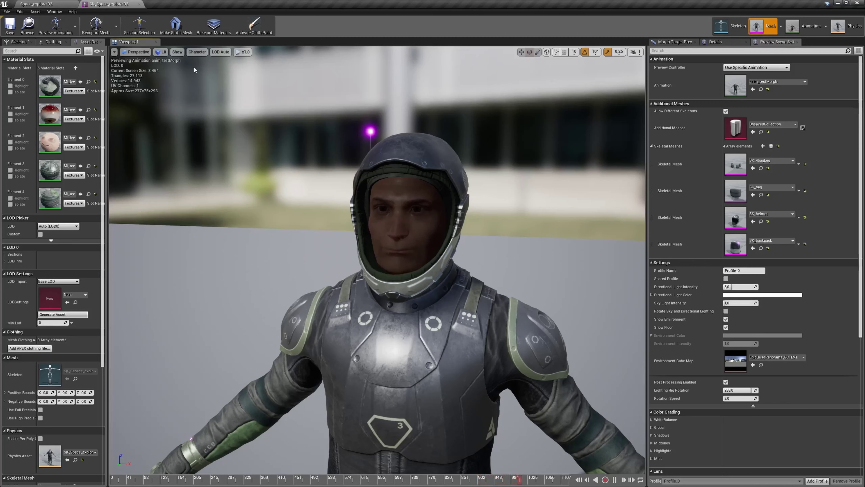
click(30, 3)
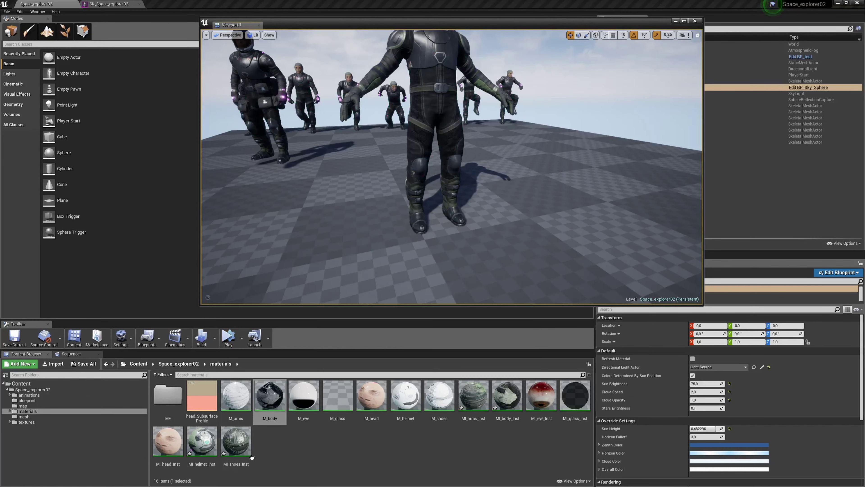
Step: Open MI_glass_Inst, keep the glass colour black, and drag the opacity value lower
double_click(575, 397)
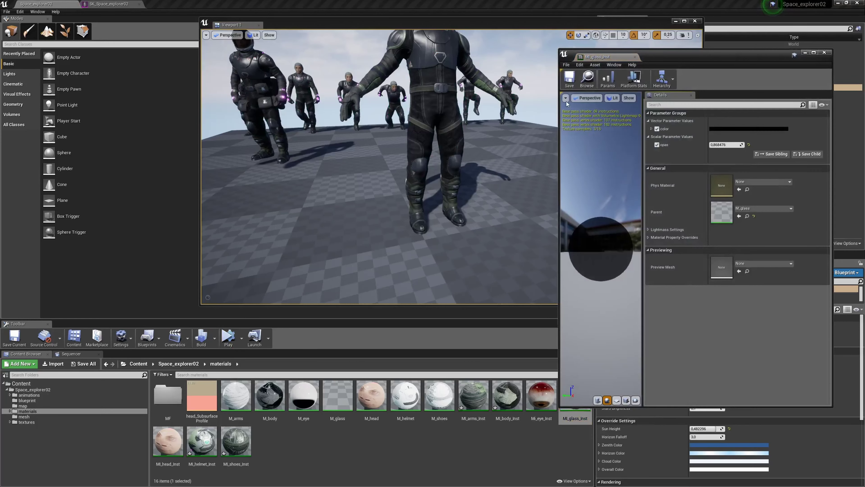
click(133, 3)
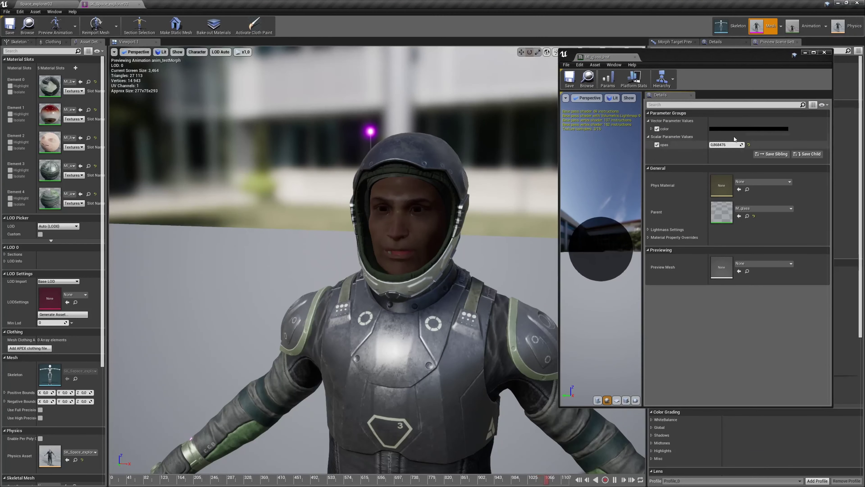
click(736, 129)
drag(692, 222, 684, 227)
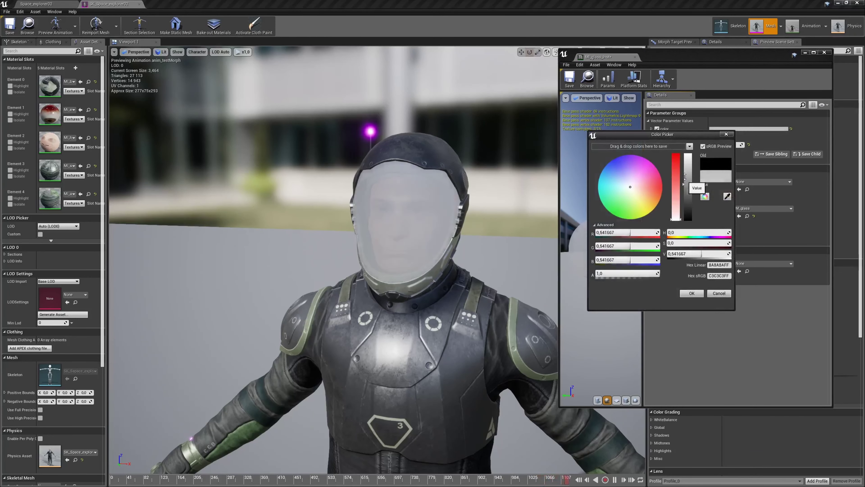
click(727, 135)
drag(728, 144, 701, 144)
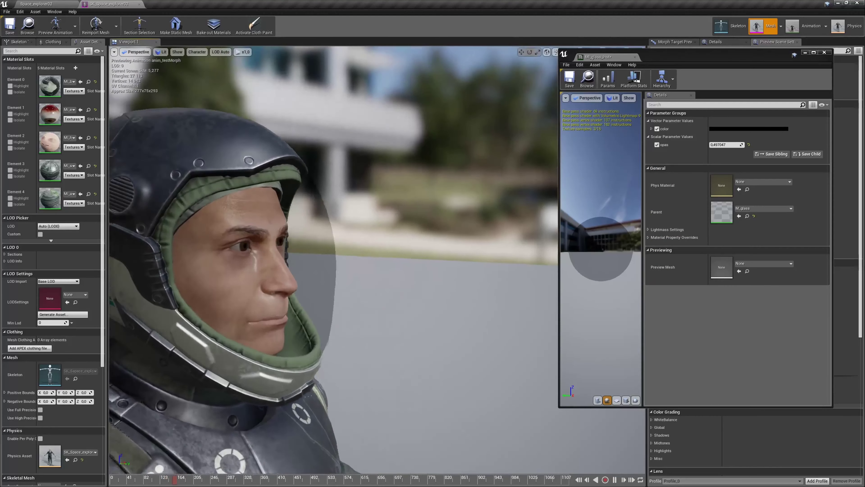
drag(374, 287, 462, 288)
mouse_move(725, 144)
mouse_down()
mouse_move(705, 144)
mouse_move(750, 145)
mouse_move(718, 144)
mouse_up()
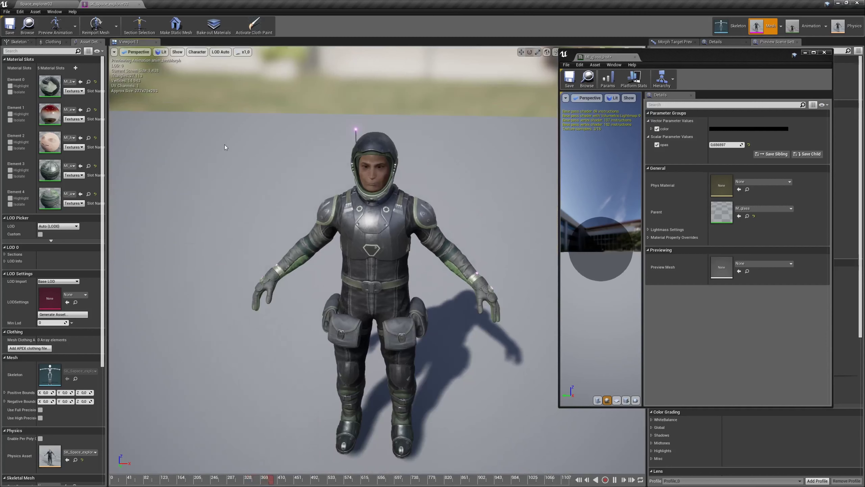
Step: Close the character mesh and MI_glass_Inst editors and fly the camera past the characters
click(140, 5)
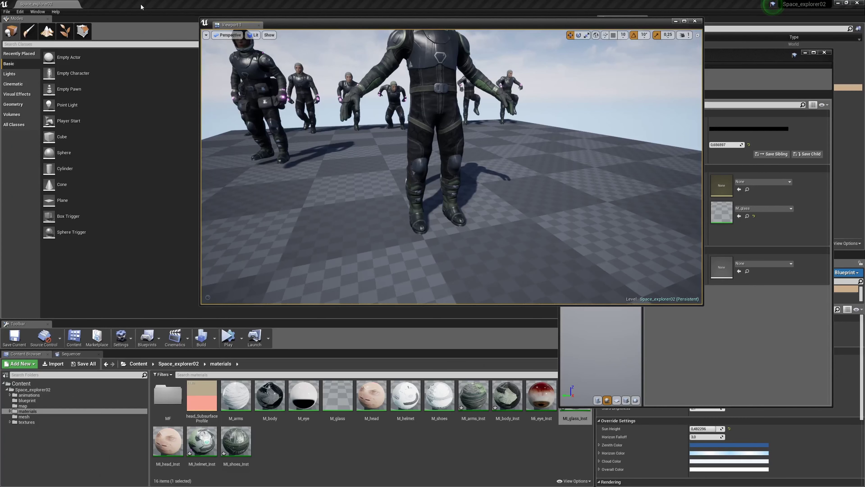
click(753, 338)
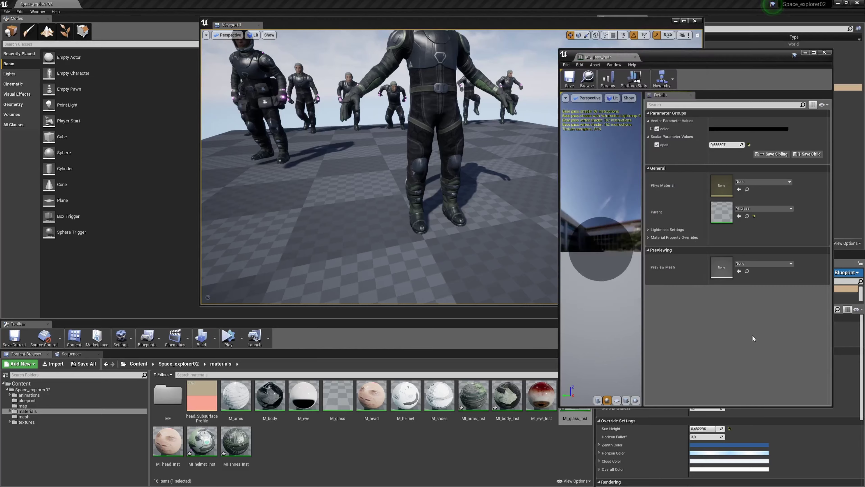
click(824, 53)
mouse_move(443, 153)
right_down()
mouse_move(425, 146)
mouse_move(443, 160)
right_up()
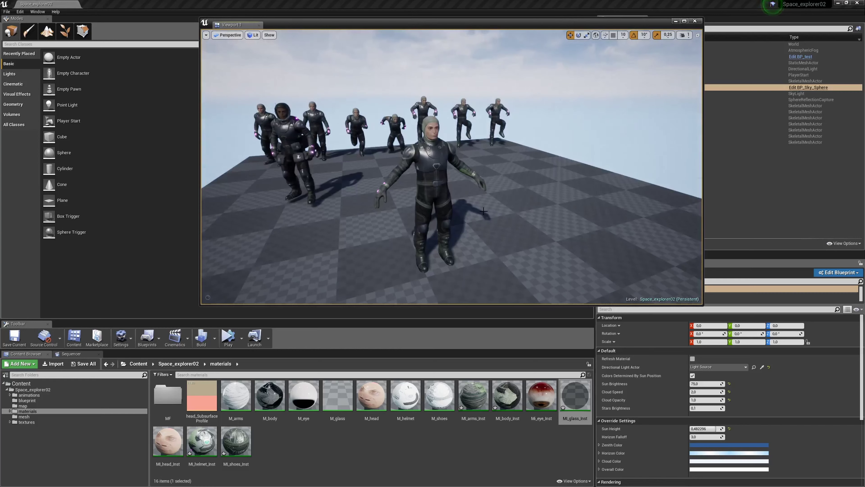
Step: Browse the animations, demo, blueprint, map, materials, MF and eye folders, ending in mesh
click(40, 396)
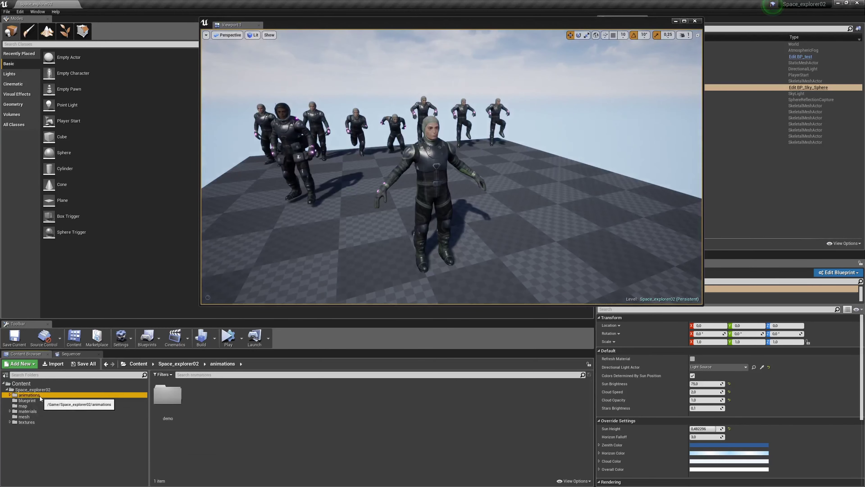
double_click(167, 399)
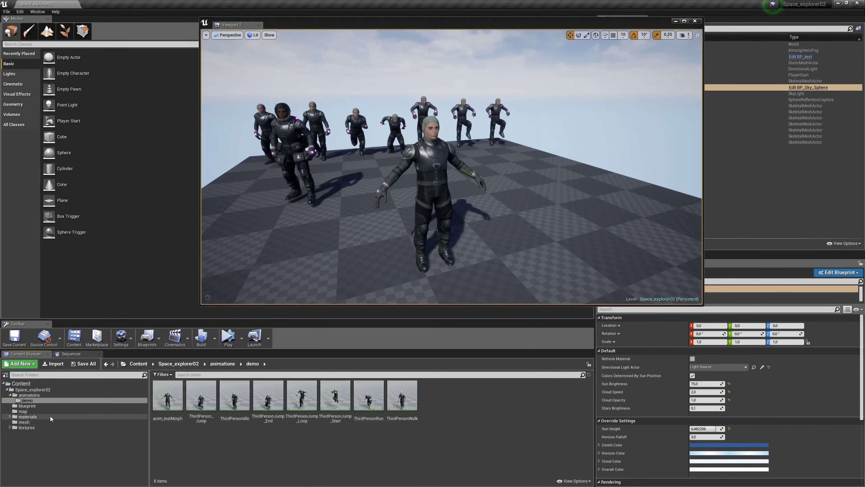
click(40, 406)
click(38, 411)
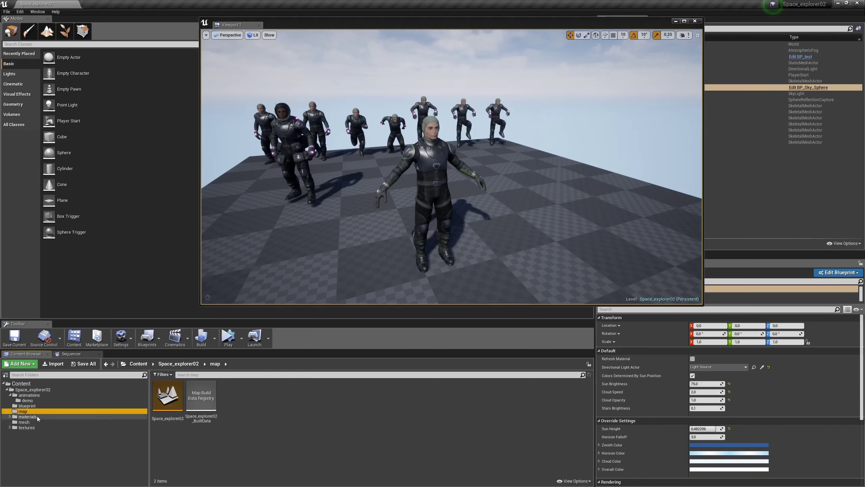
click(36, 417)
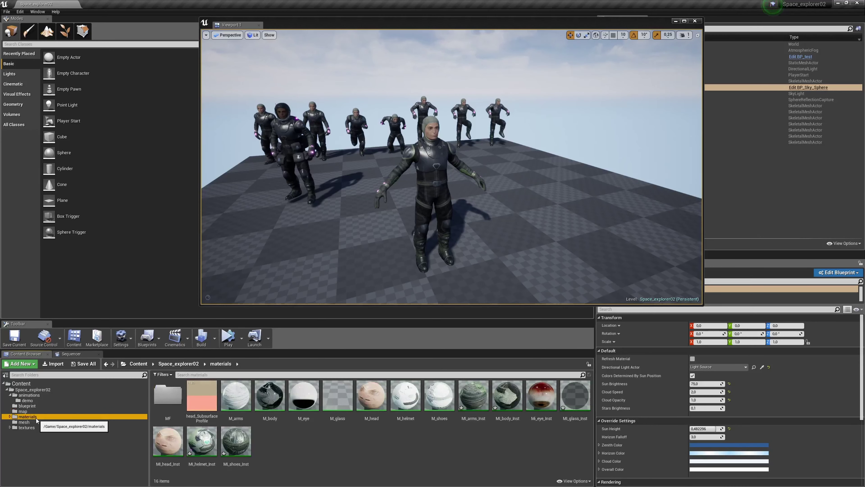
double_click(170, 407)
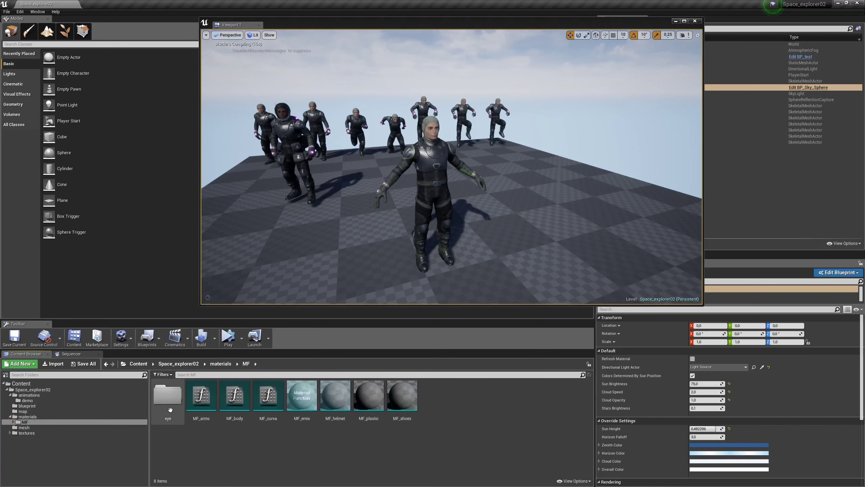
double_click(168, 410)
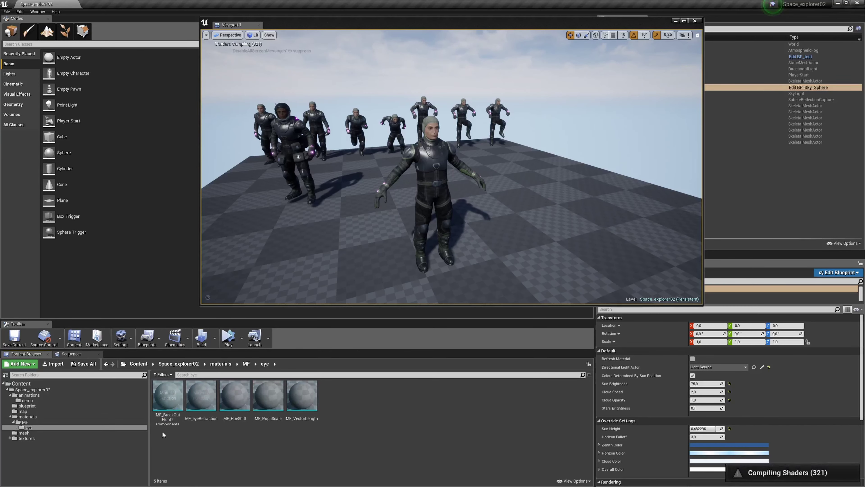
click(49, 433)
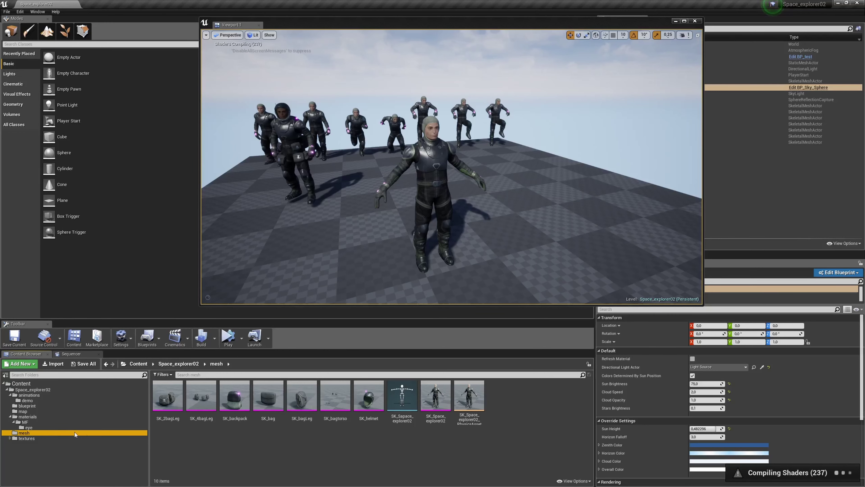
Step: Open the SK_Sapace_explorer02 skeleton and widen its editor window and bone tree
double_click(405, 401)
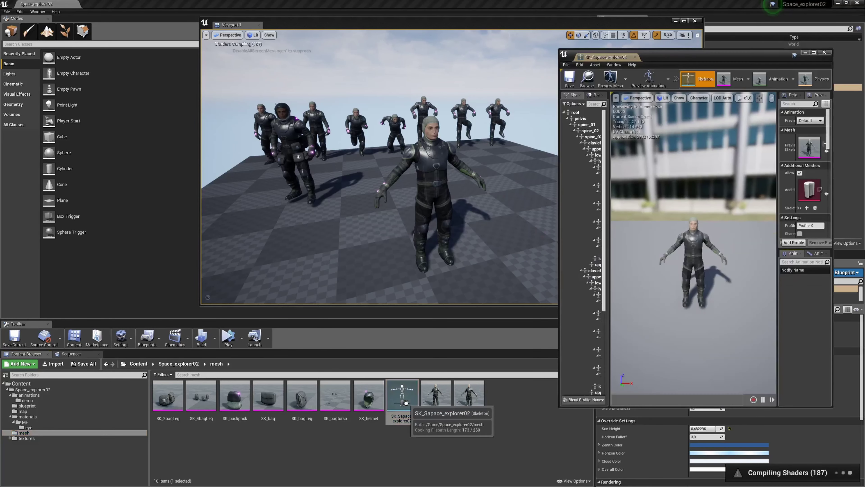
drag(560, 124, 432, 144)
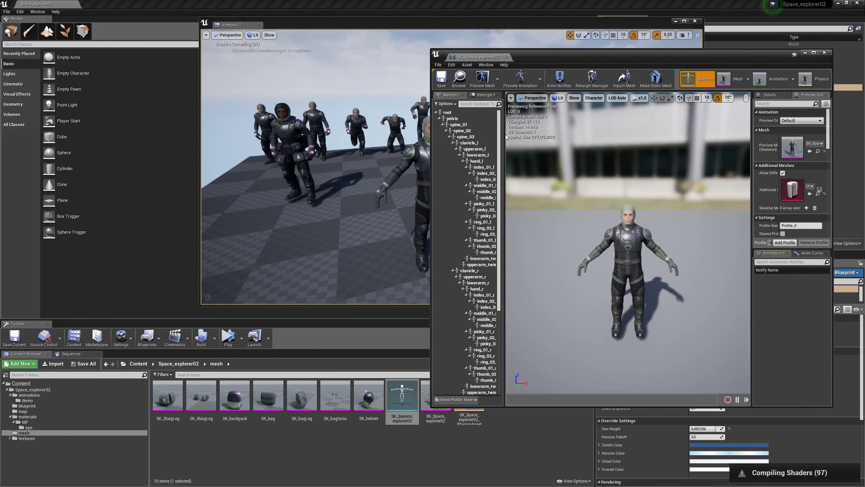
drag(503, 133, 610, 136)
scroll(476, 201, down, 5)
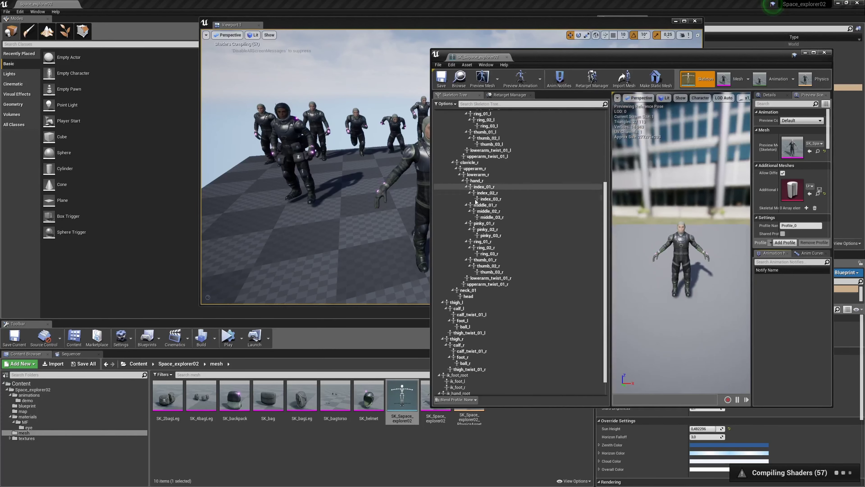
Step: Browse the body, eyes, hands, head, helmet and shoes texture subfolders, then close the skeleton editor
click(39, 439)
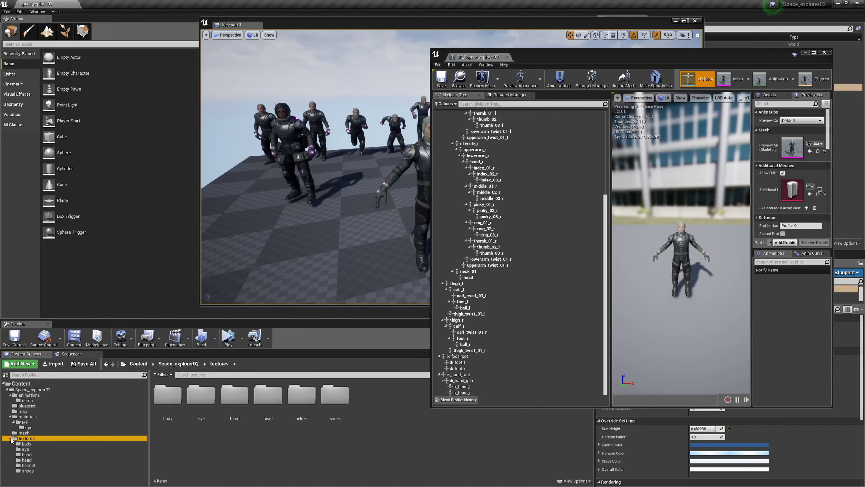
click(23, 444)
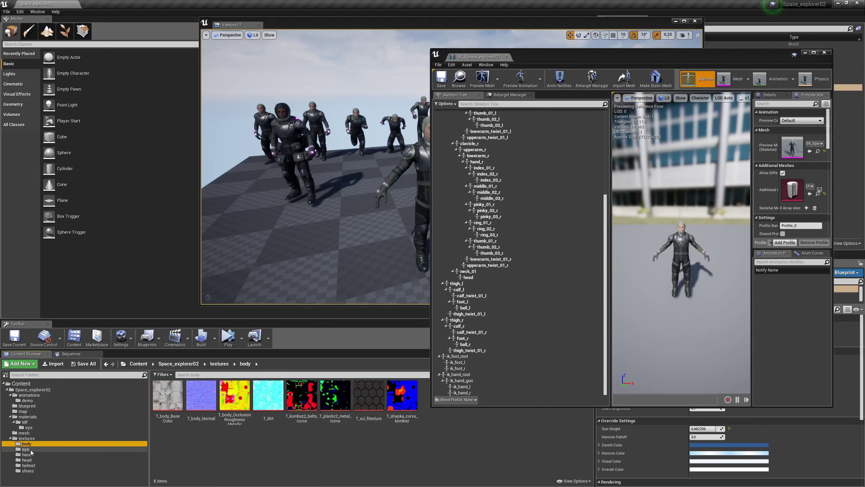
click(26, 450)
click(31, 457)
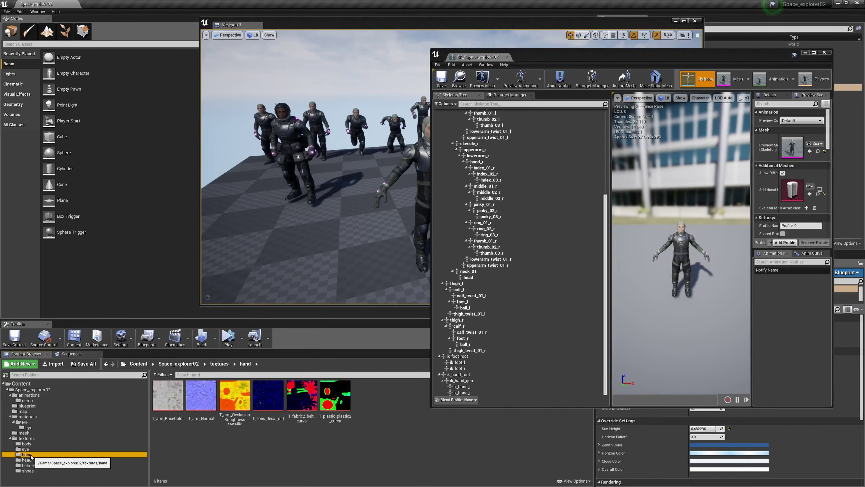
click(33, 461)
click(28, 465)
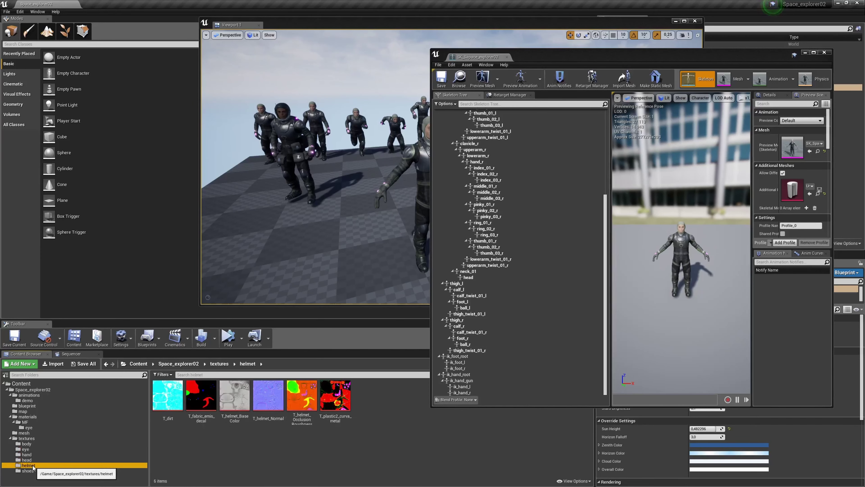
click(28, 471)
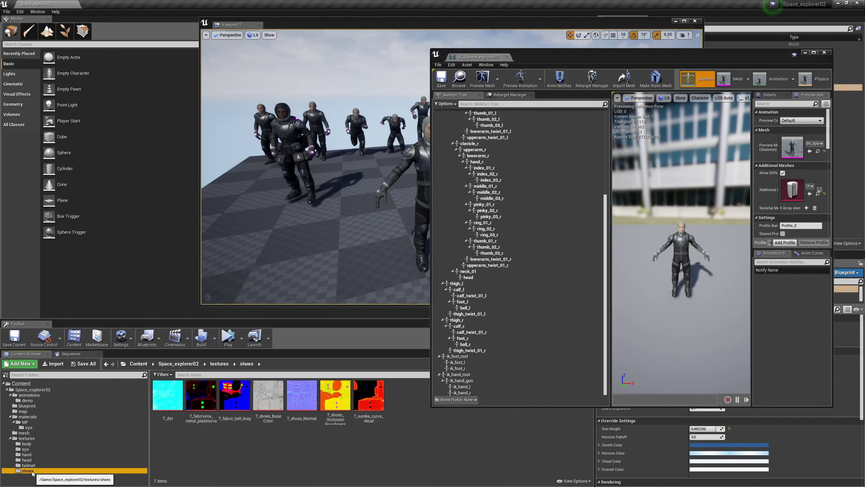
click(825, 53)
Step: Maximize Viewport 1 and zoom in toward the animated space-explorer variants
click(685, 22)
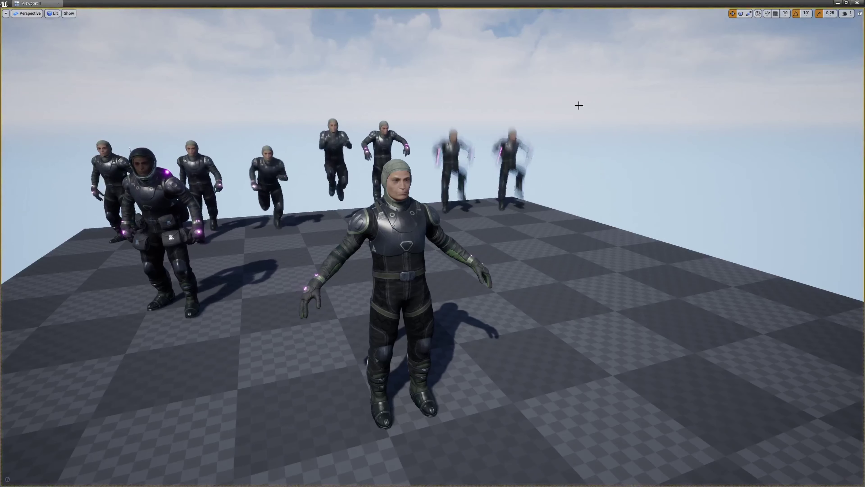
scroll(577, 104, up, 3)
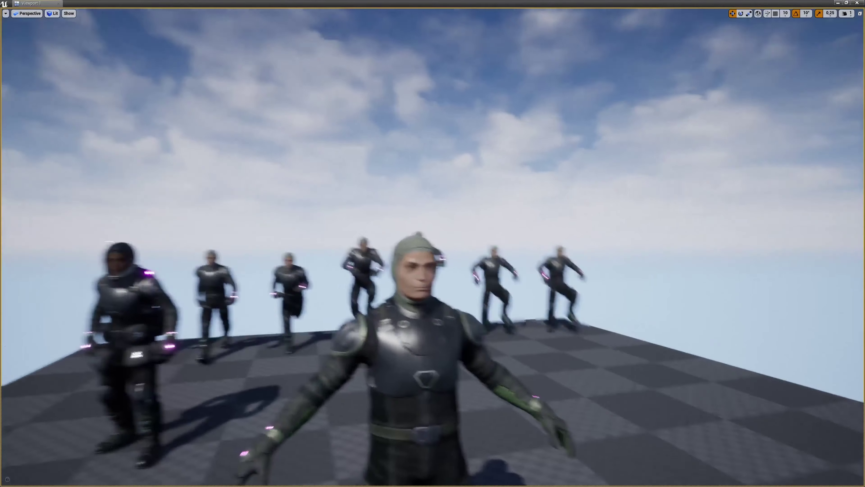